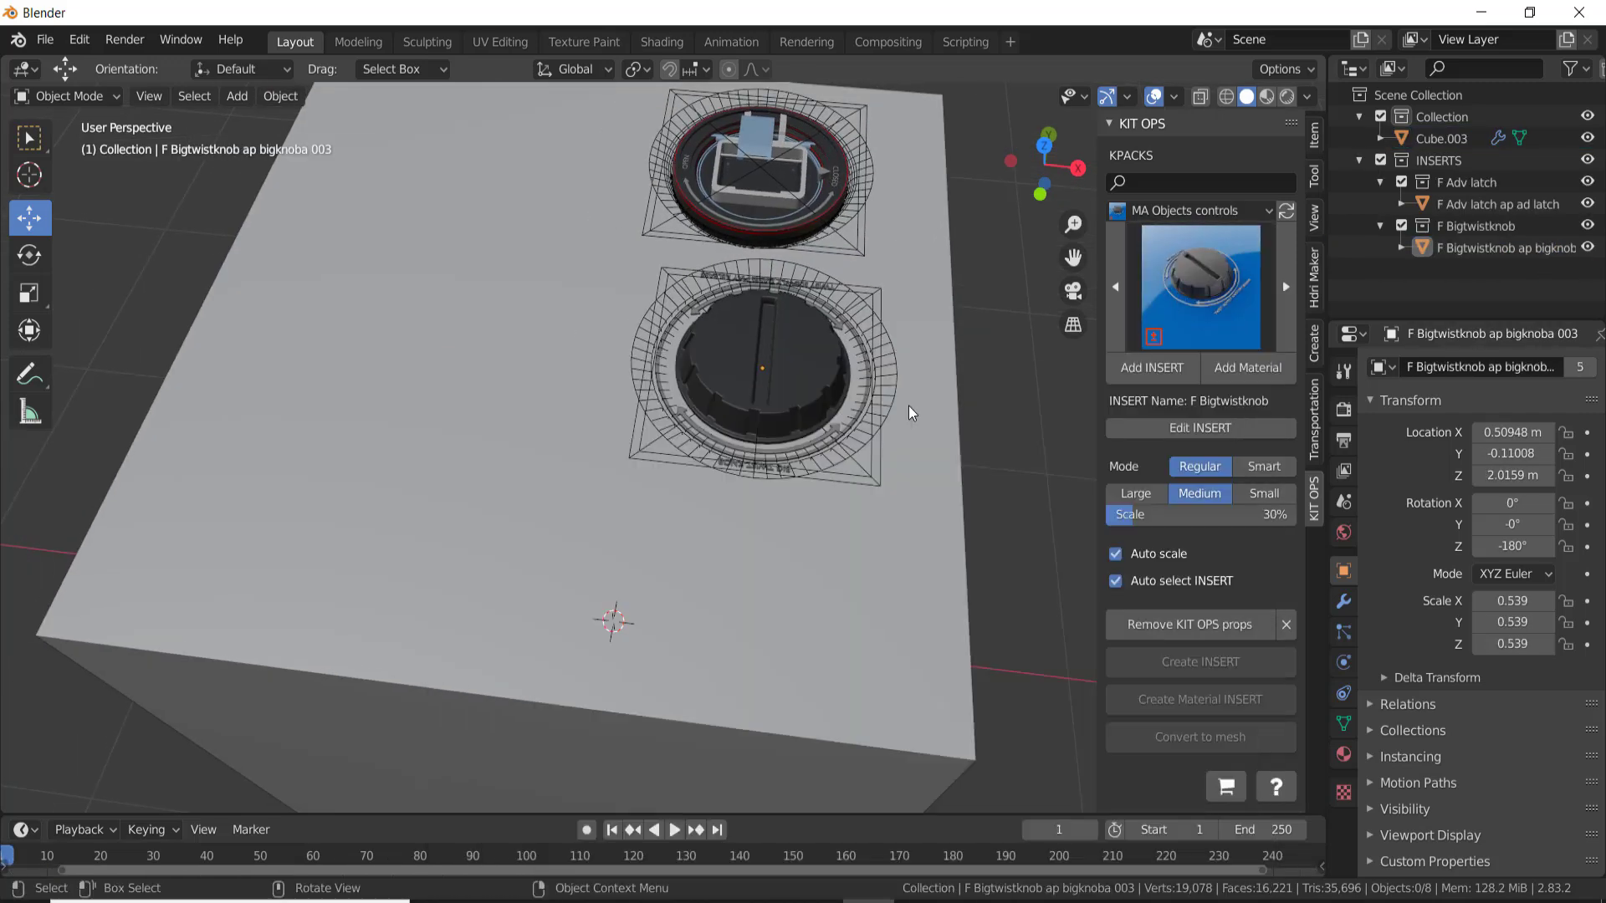
Step: Place a Highknob control knob on the cube's left side and a latch near its top corner
left_click(1200, 286)
left_click(1218, 460)
left_click(1153, 368)
left_click(306, 477)
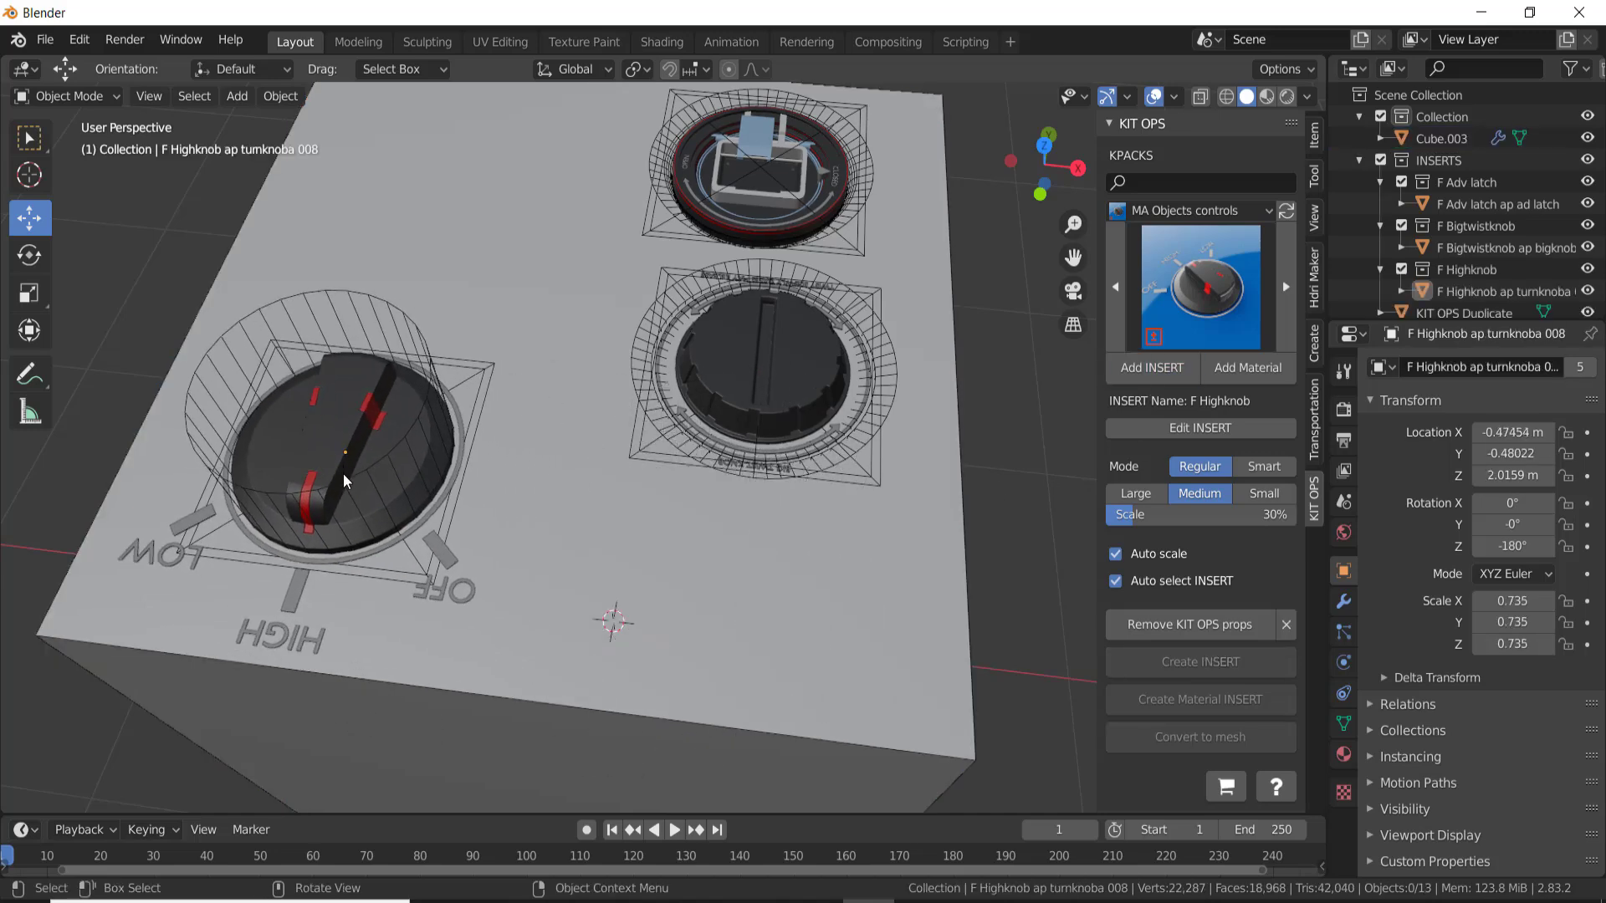
left_click(1201, 286)
left_click(656, 423)
left_click(492, 290)
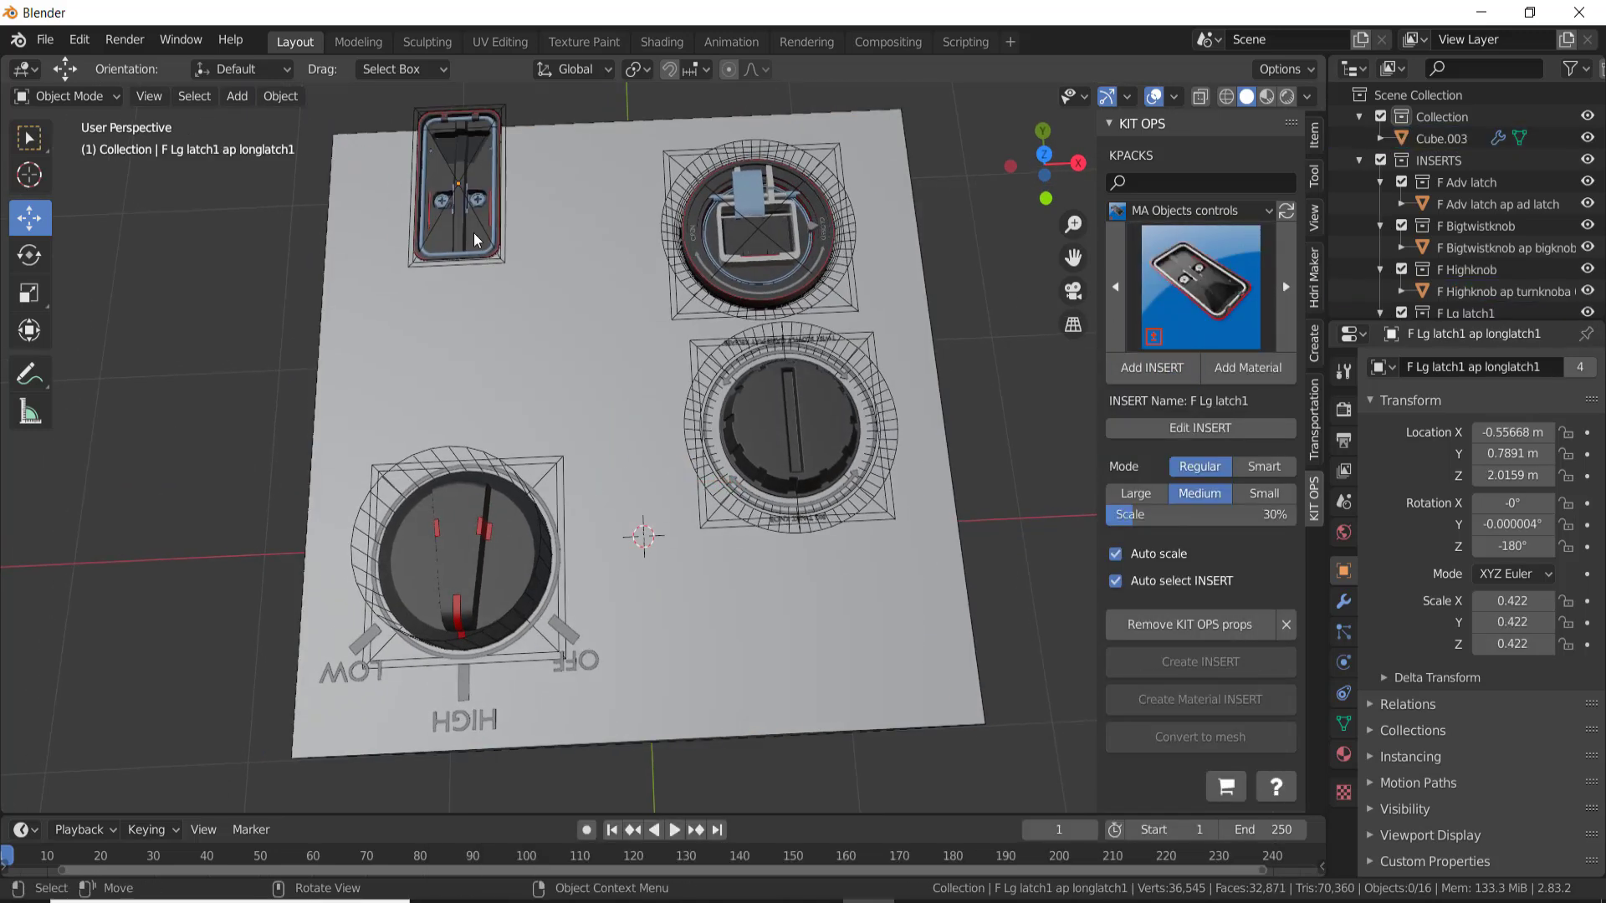
Step: Switch to the MA Objects arch pack and add an arch window and an interior window portal
left_click(1167, 279)
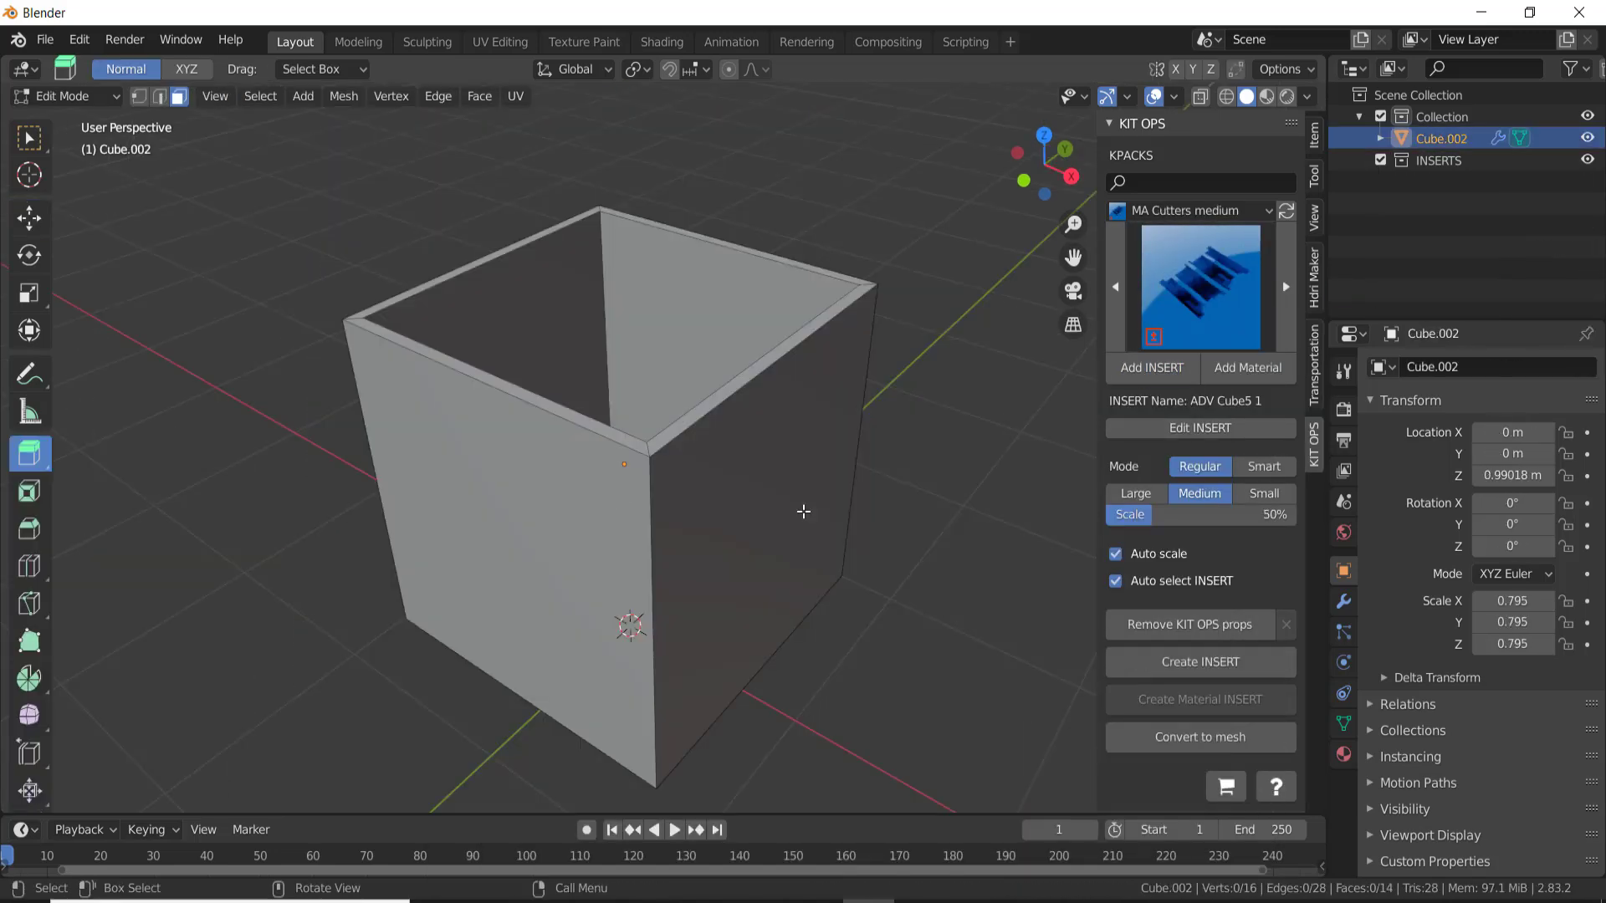
left_click(1186, 210)
left_click(1180, 352)
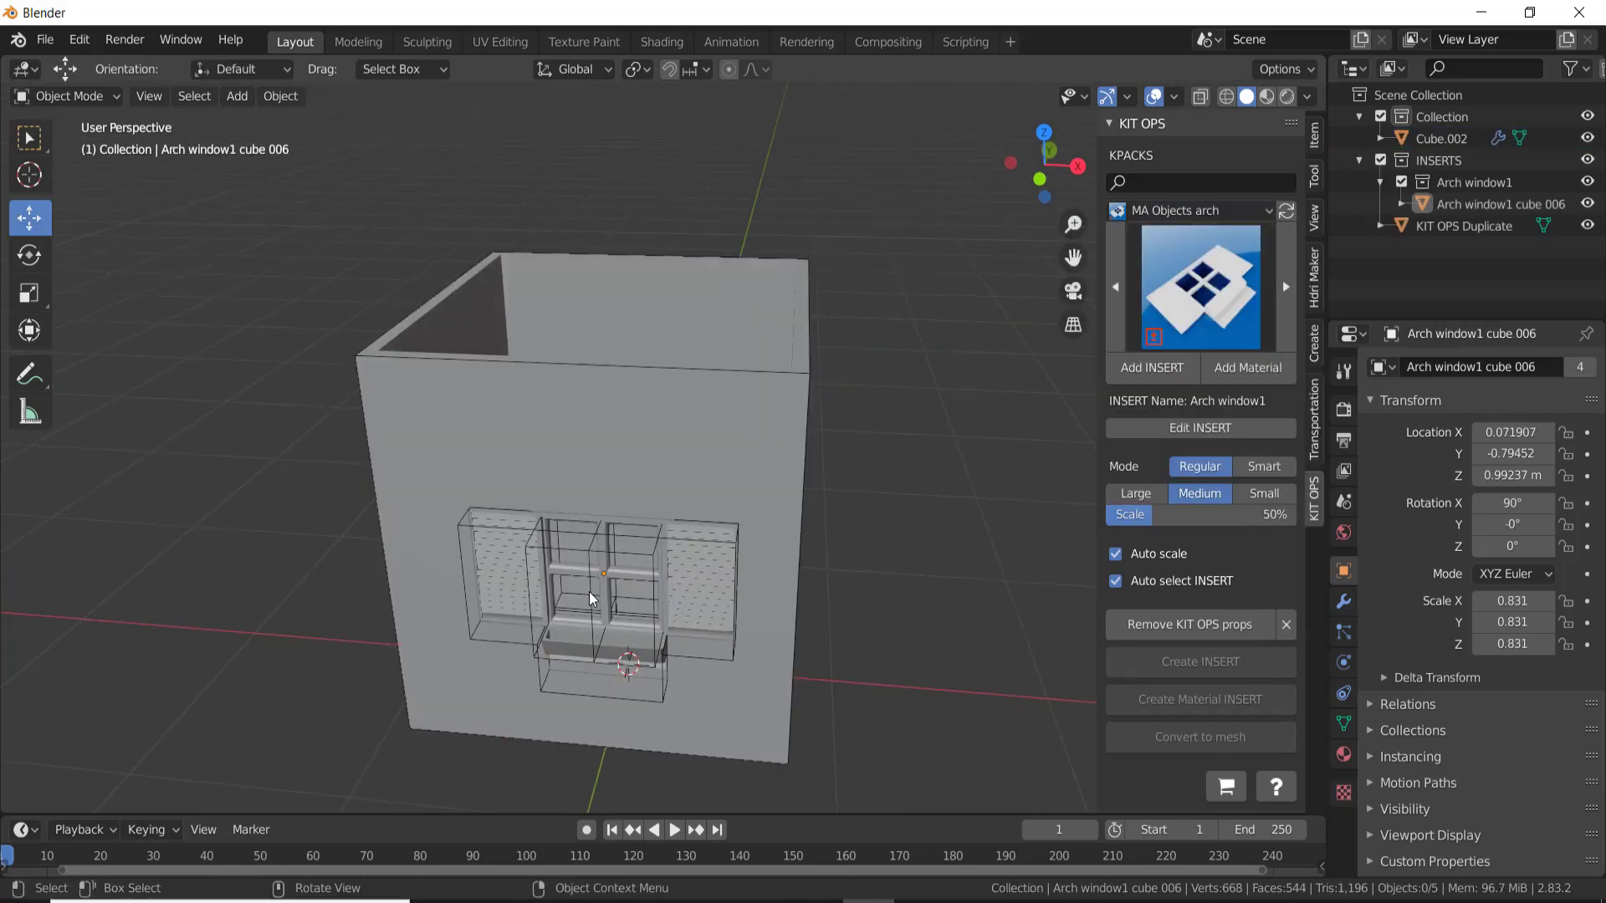
middle_click_drag(663, 573, 614, 482)
scroll(1209, 308, "down", 1)
left_click(1208, 307)
middle_click_drag(645, 574, 755, 566)
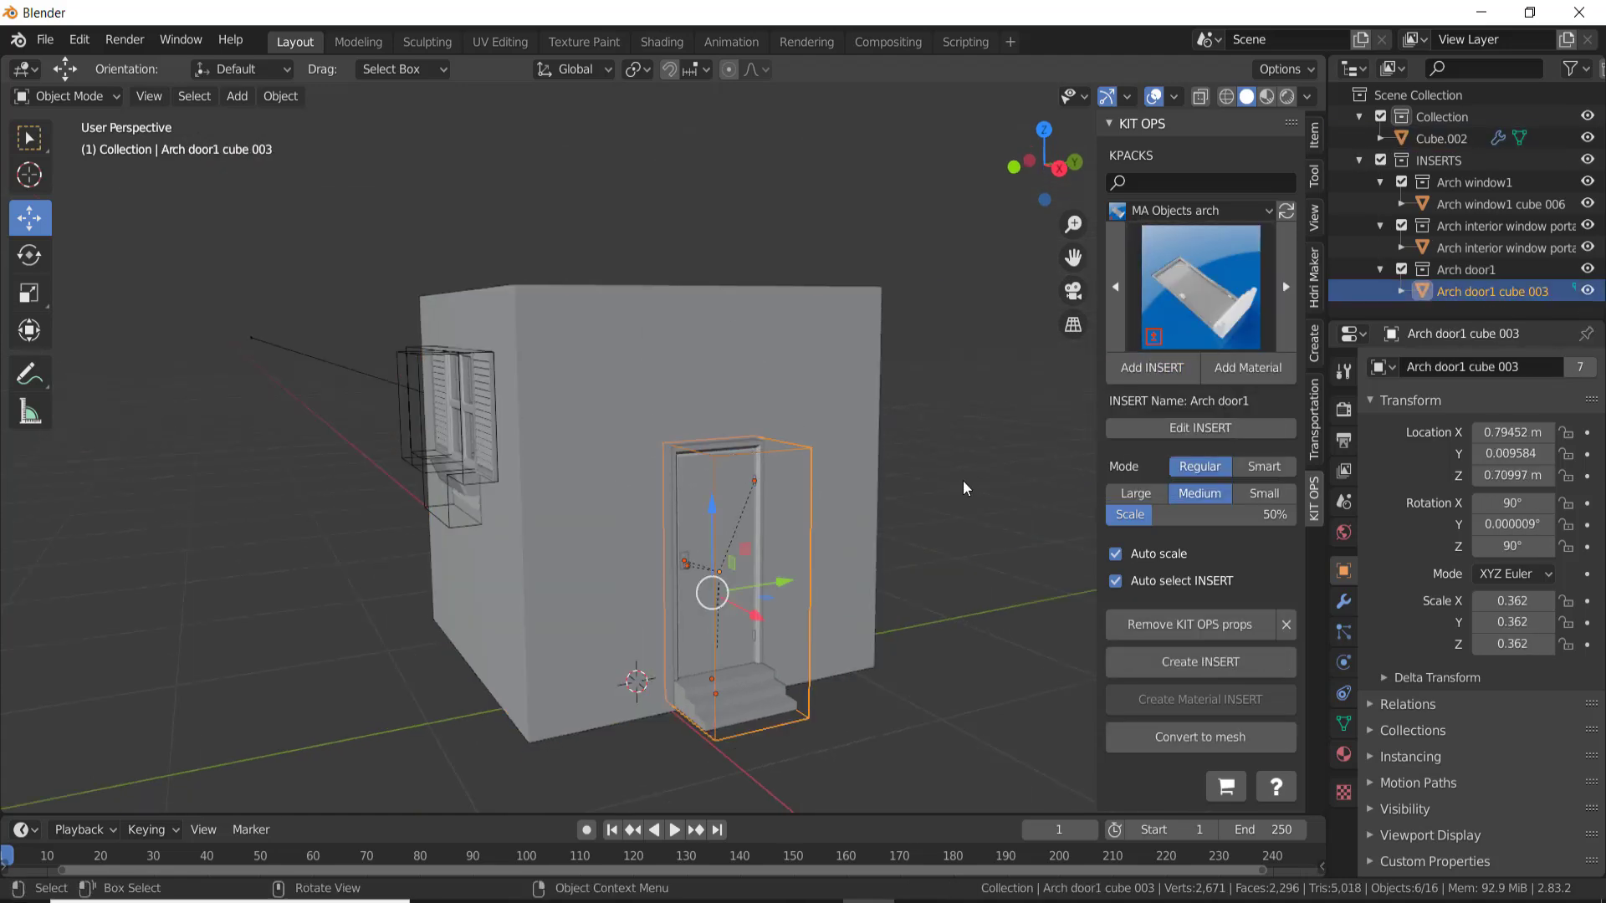
Step: Select the arch window insert and orbit around the cube with its animated inserts
middle_click_drag(965, 489, 803, 477)
left_click(528, 379)
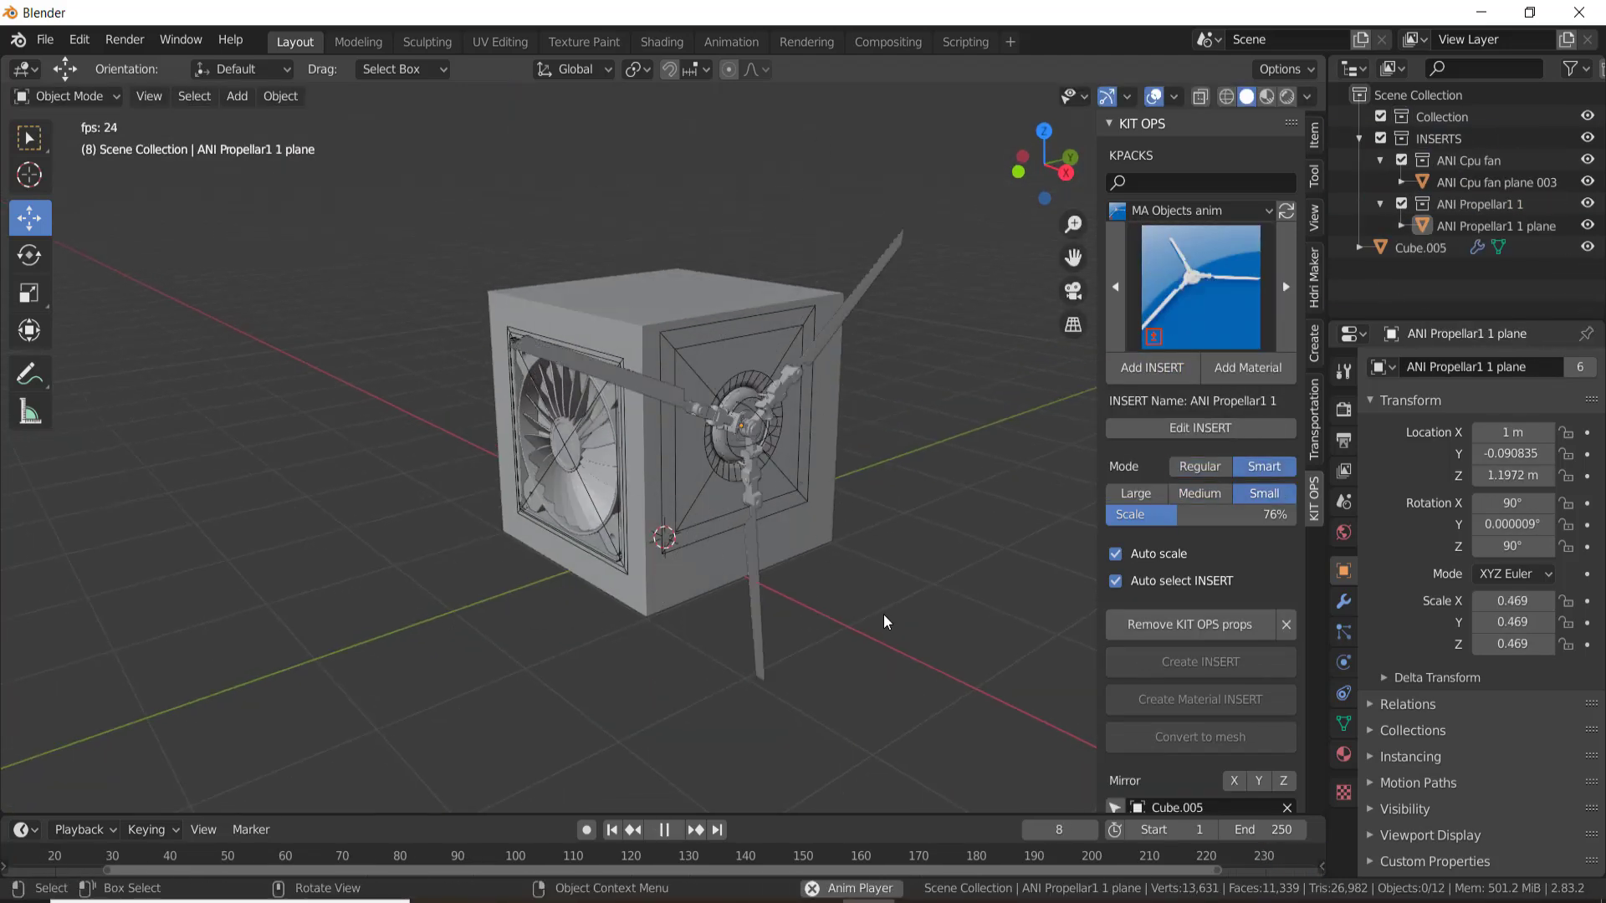
middle_click_drag(869, 531, 815, 536)
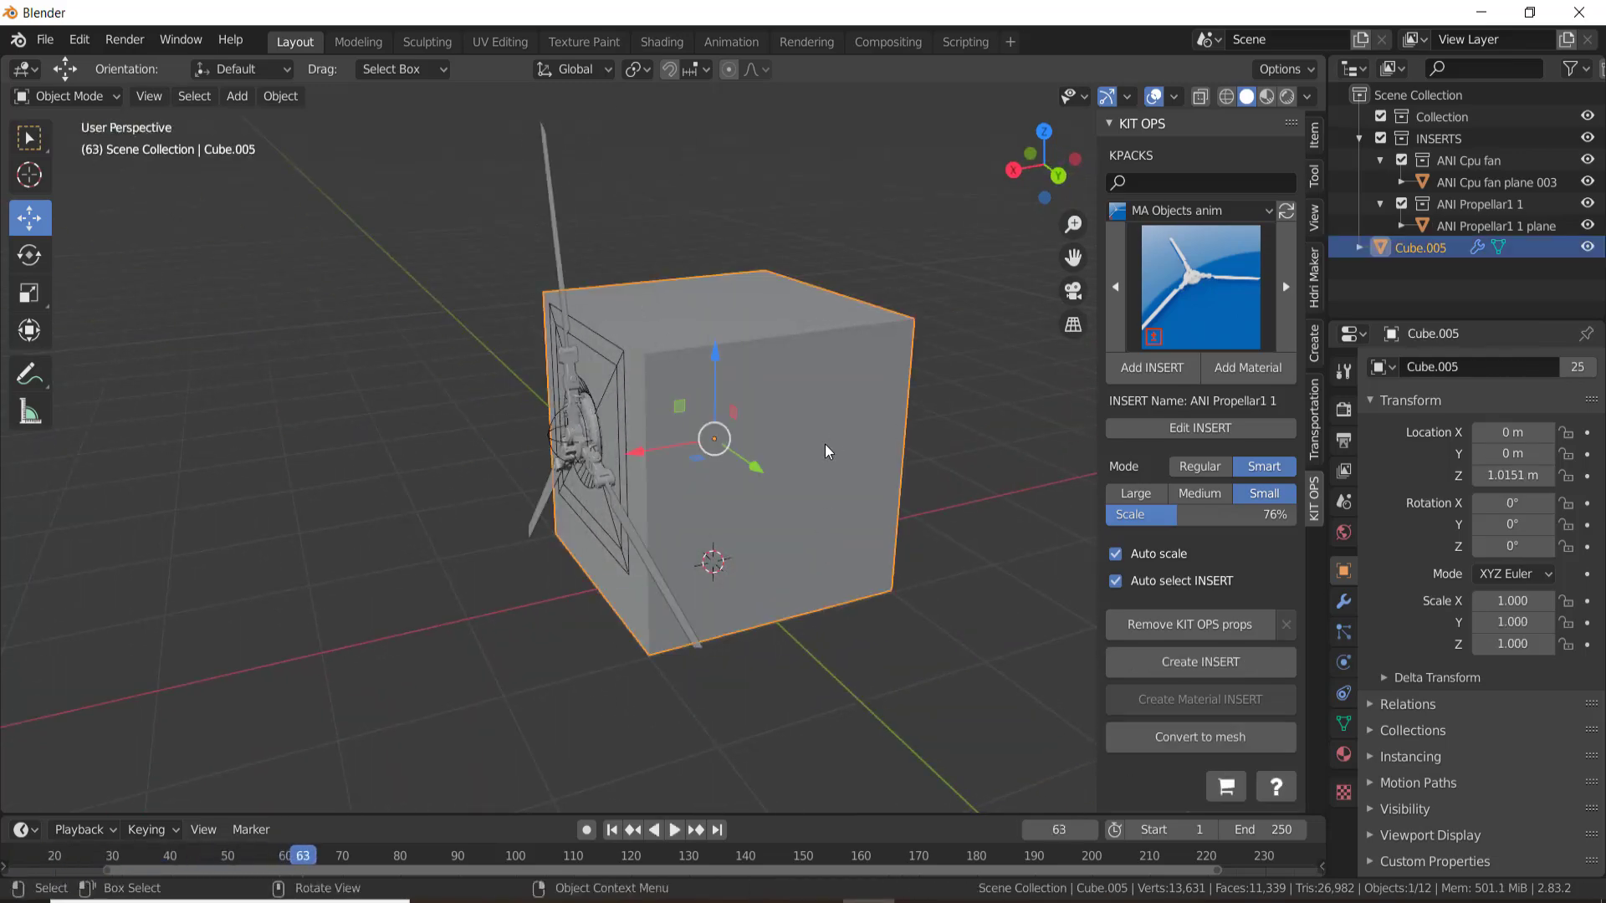
left_click(1184, 301)
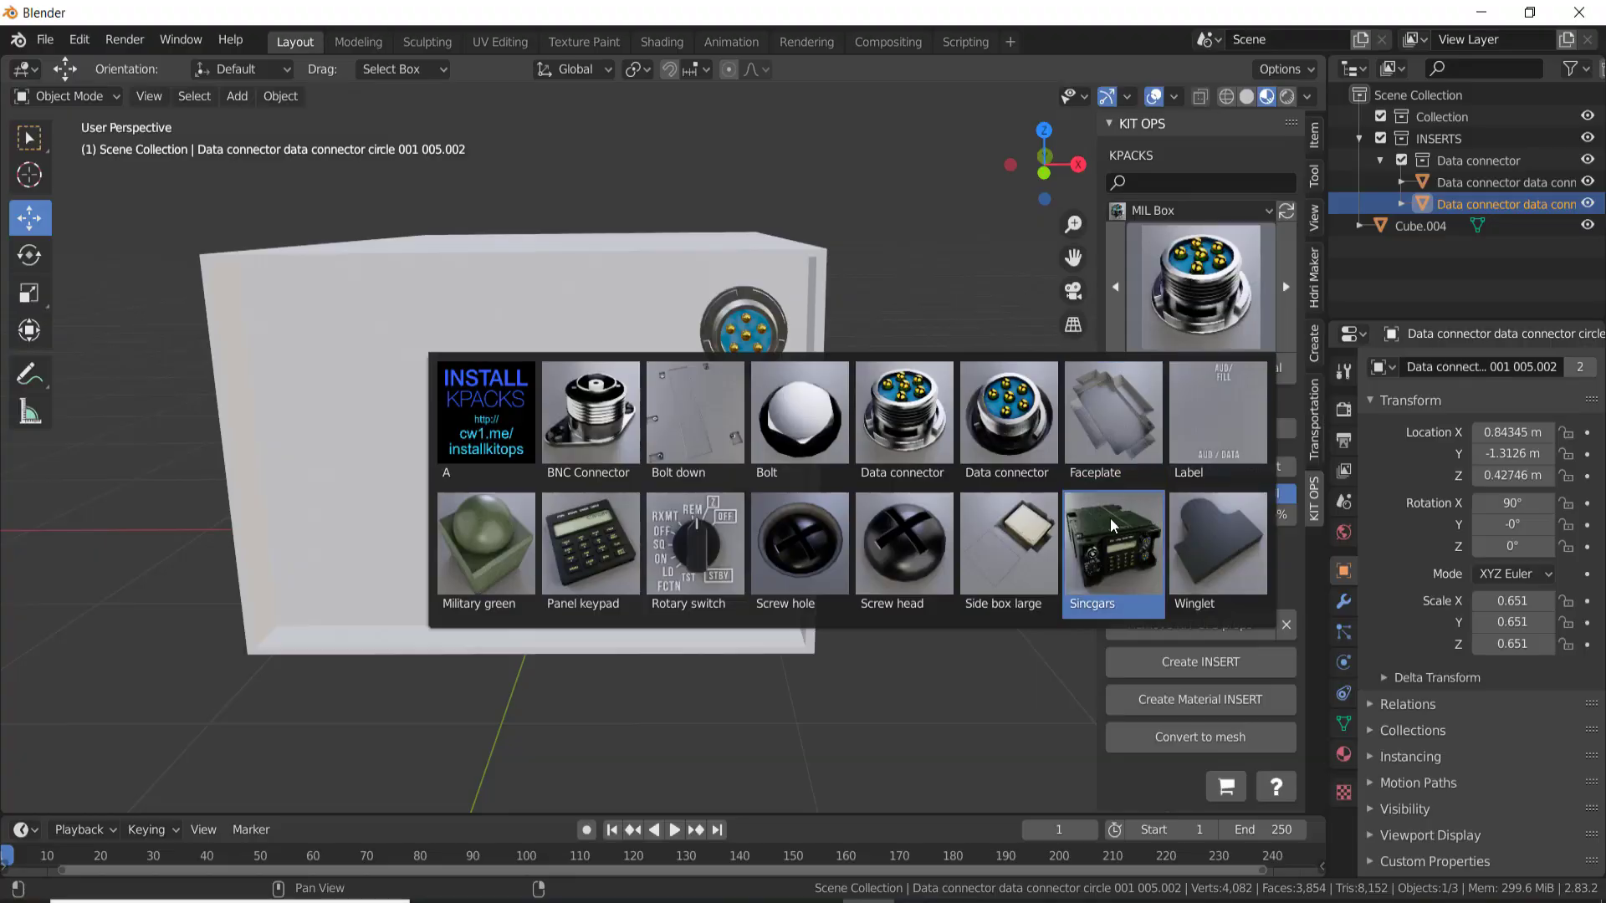
Step: Select the MIL box cube and add the Rotary switch insert
left_click(409, 399)
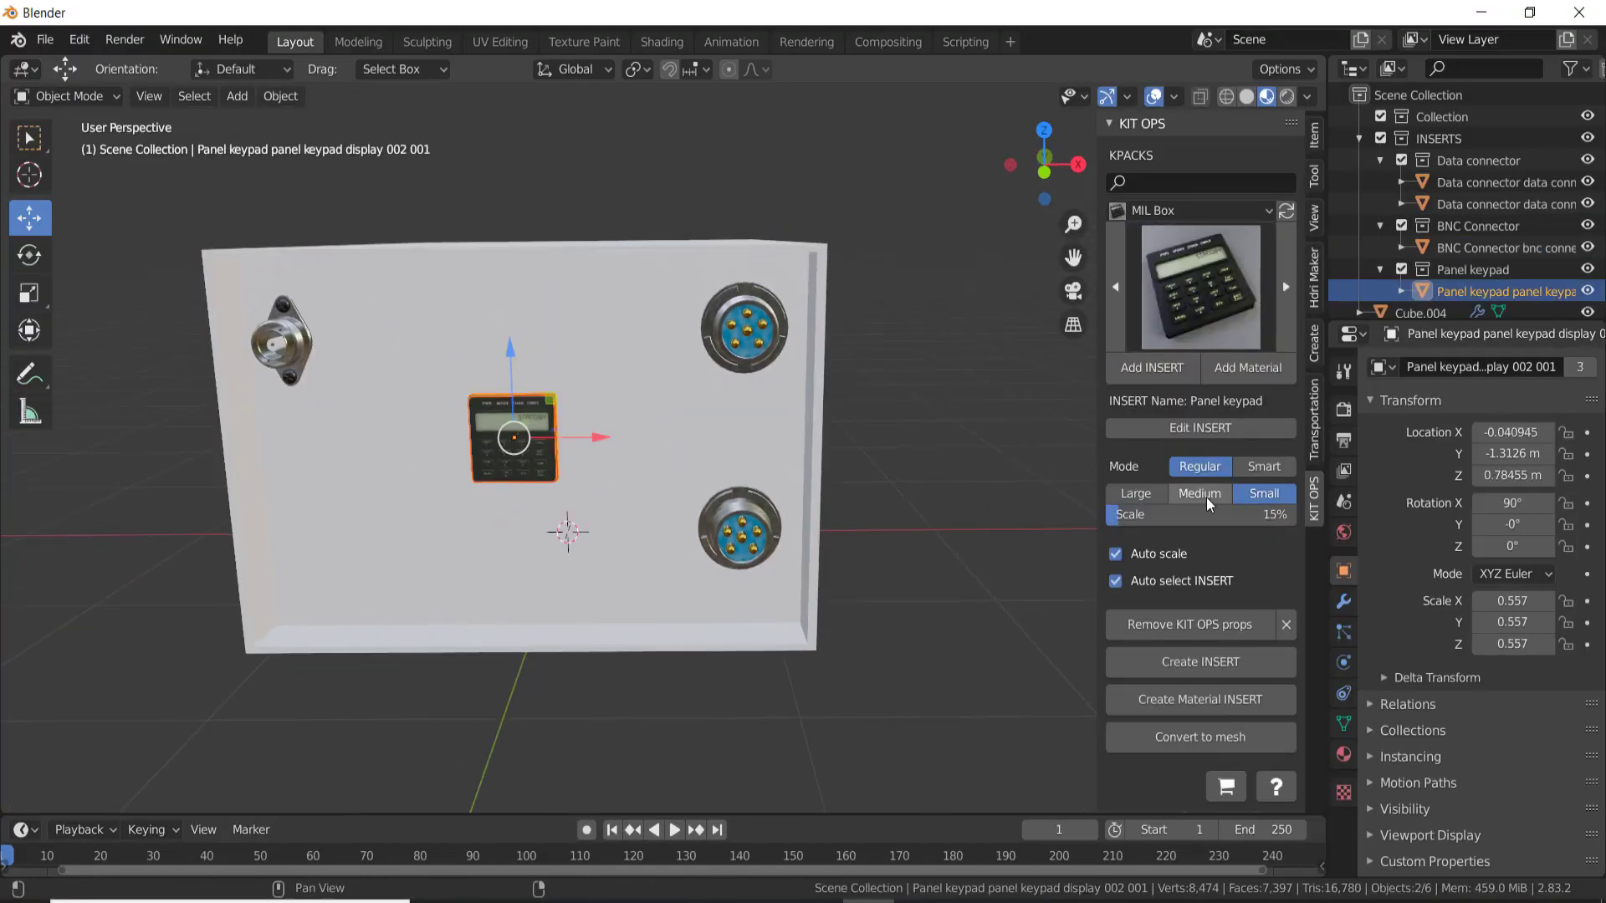
left_click(1208, 238)
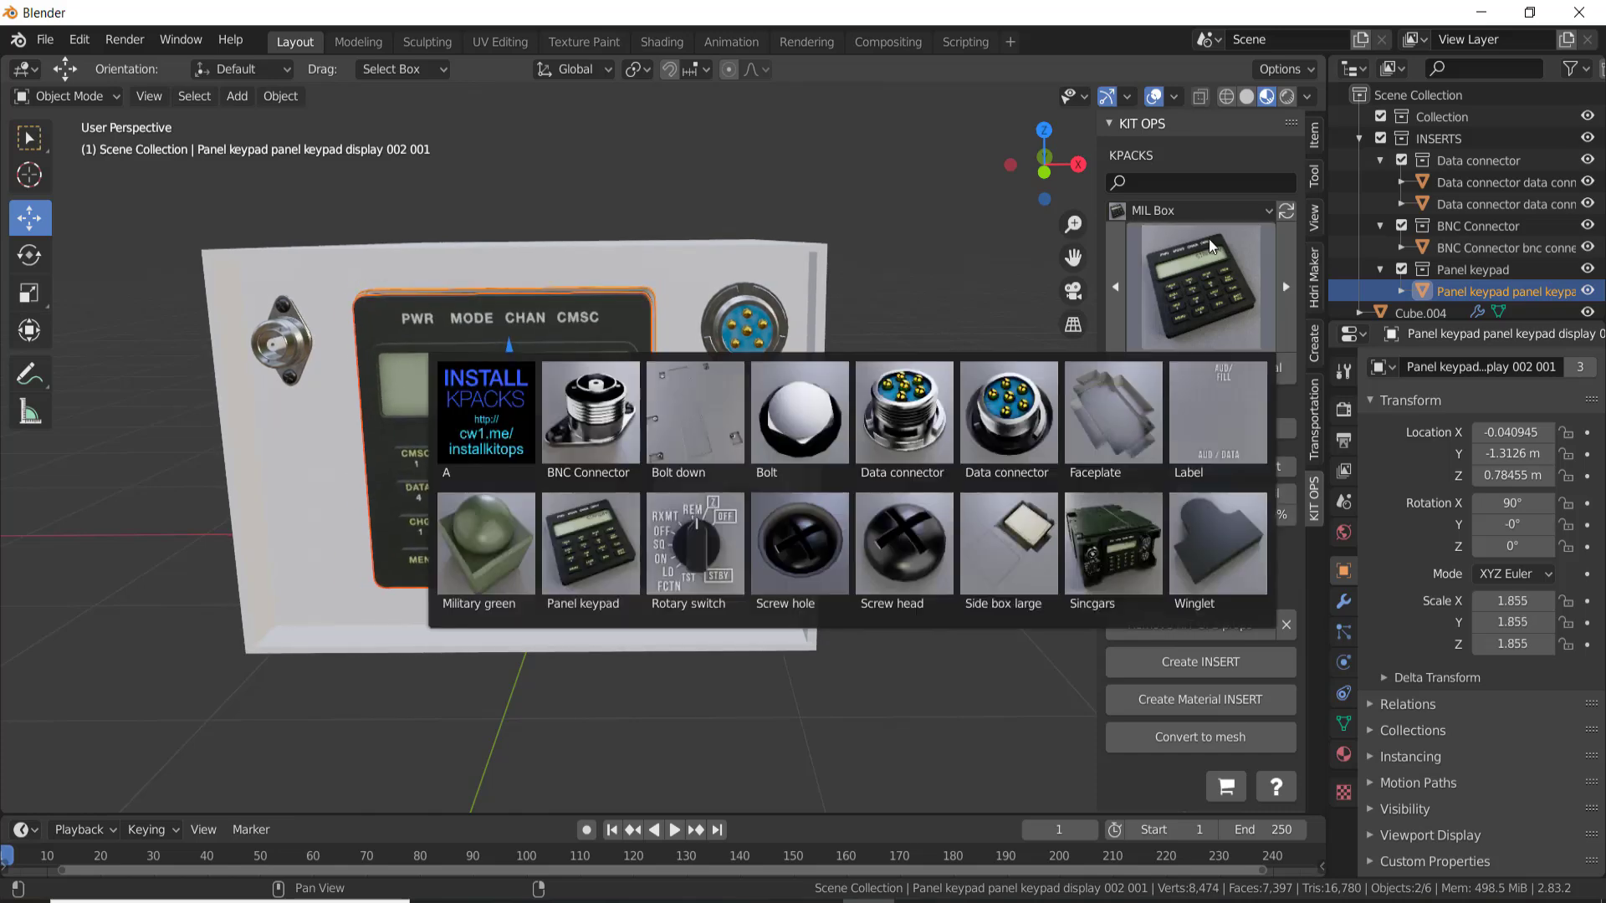
left_click(939, 524)
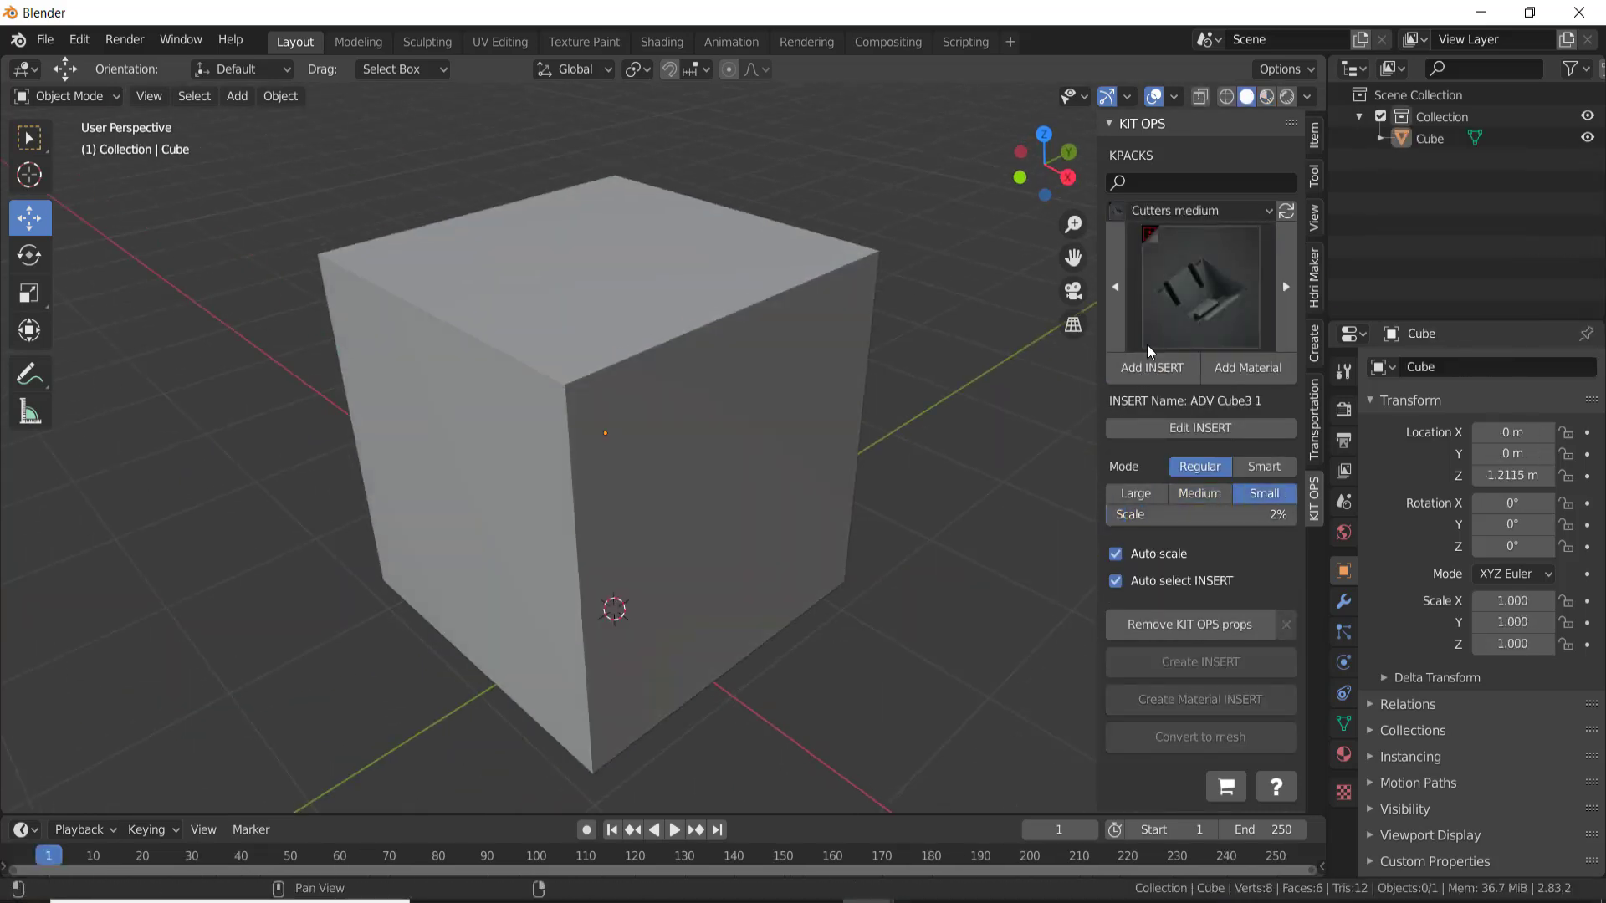
Step: Switch to the MA Cutters complex pack and add medium Circular piping to the cube top
left_click(1186, 214)
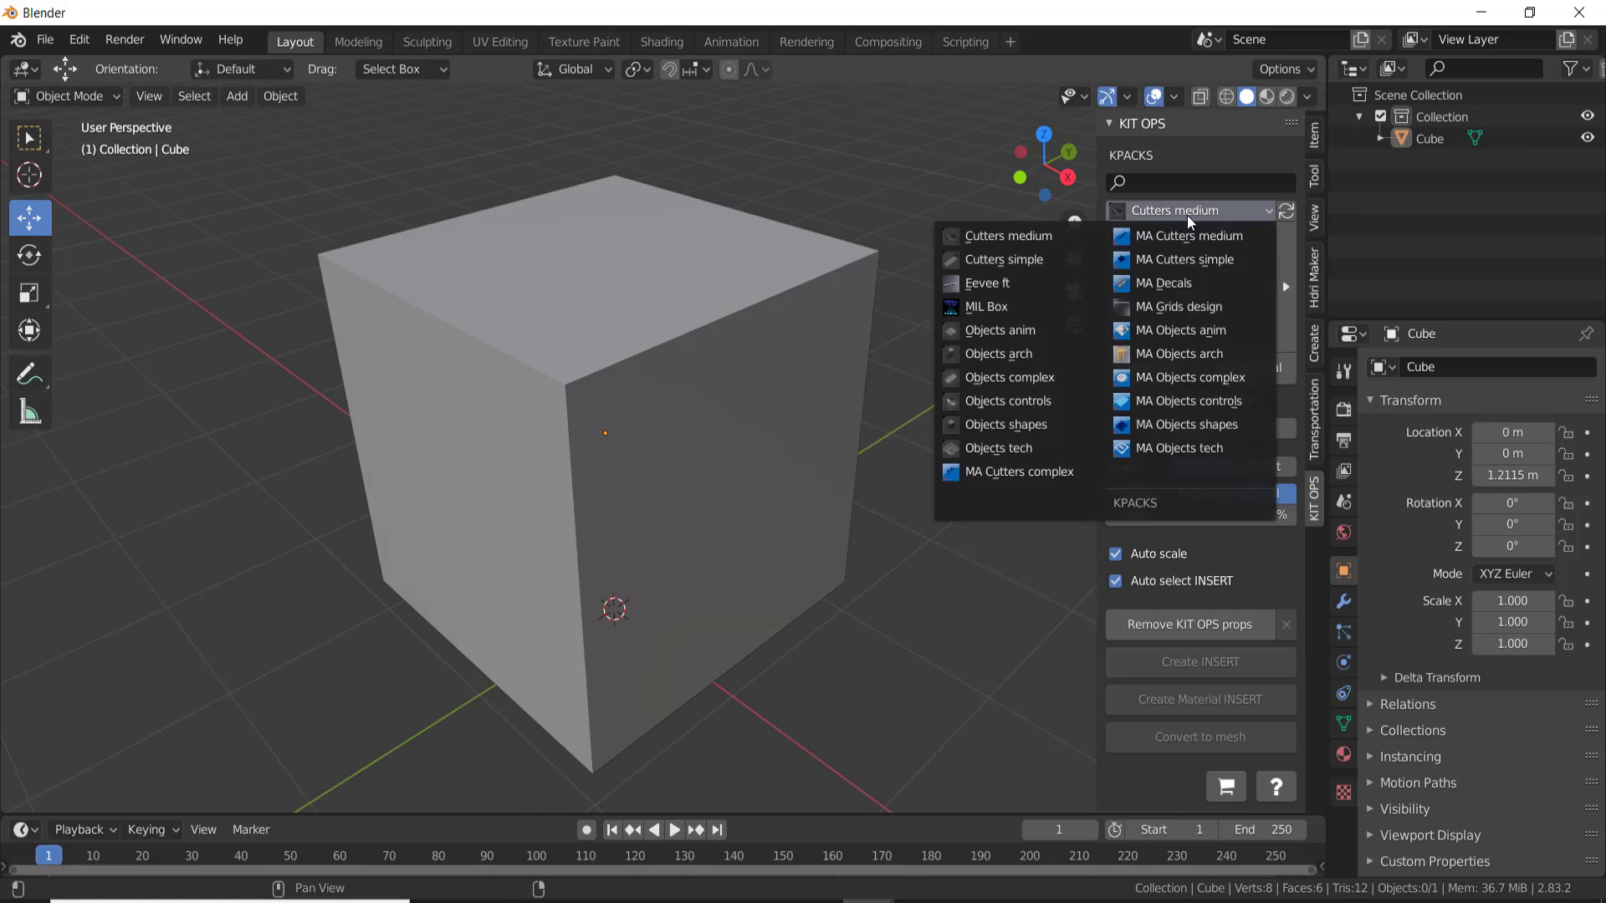
left_click(1018, 475)
left_click(1209, 267)
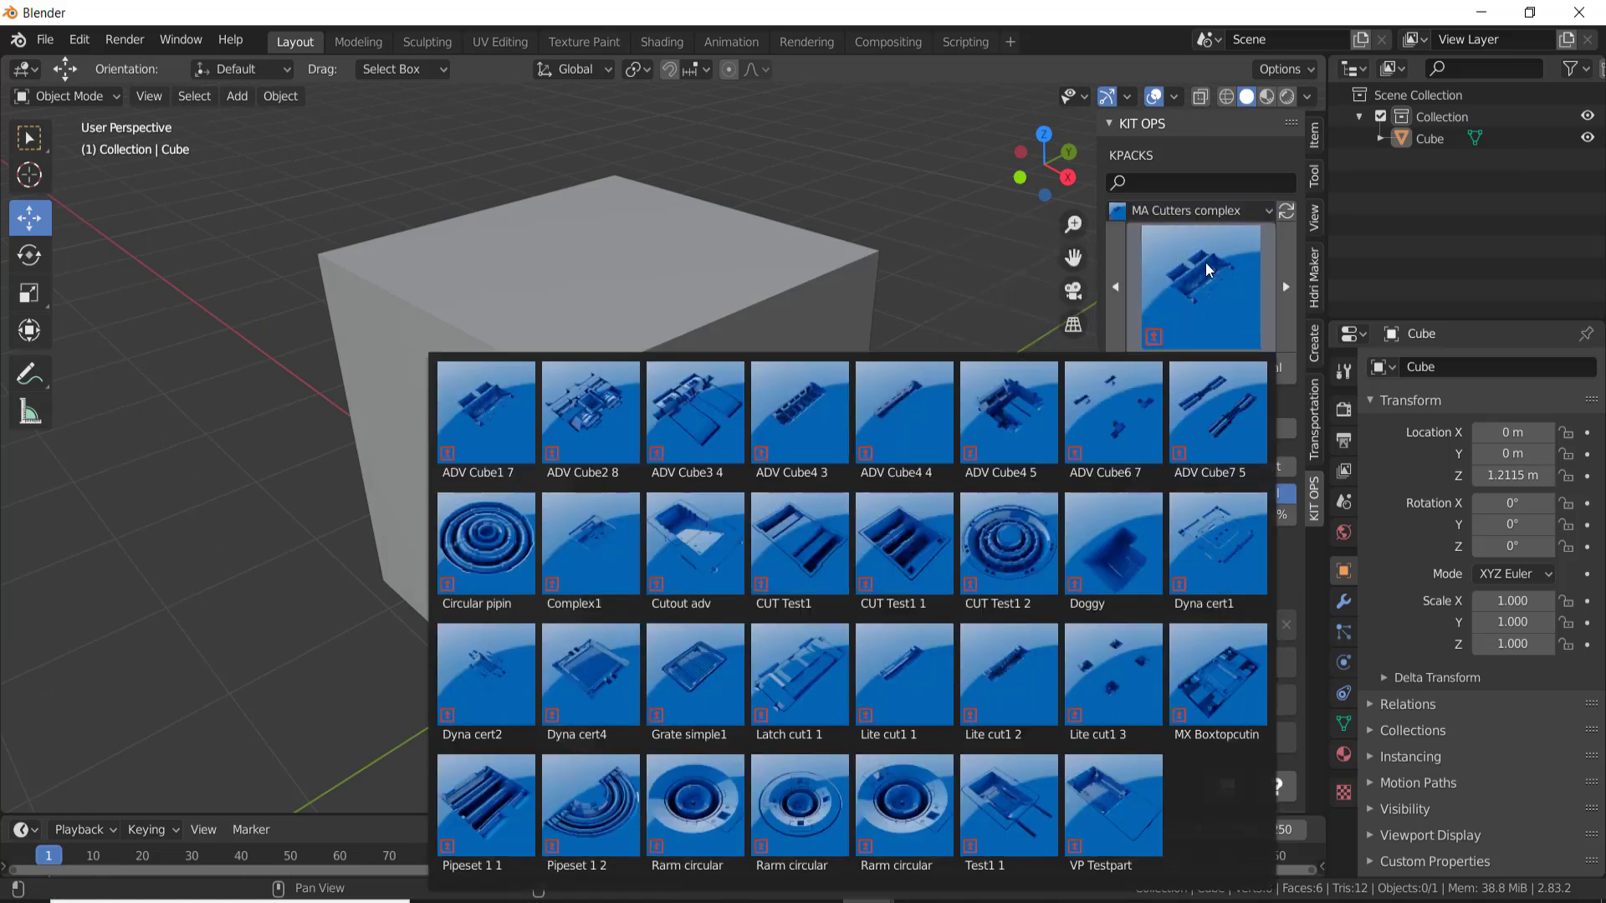
left_click(520, 537)
left_click(1151, 367)
middle_click_drag(703, 376, 639, 408)
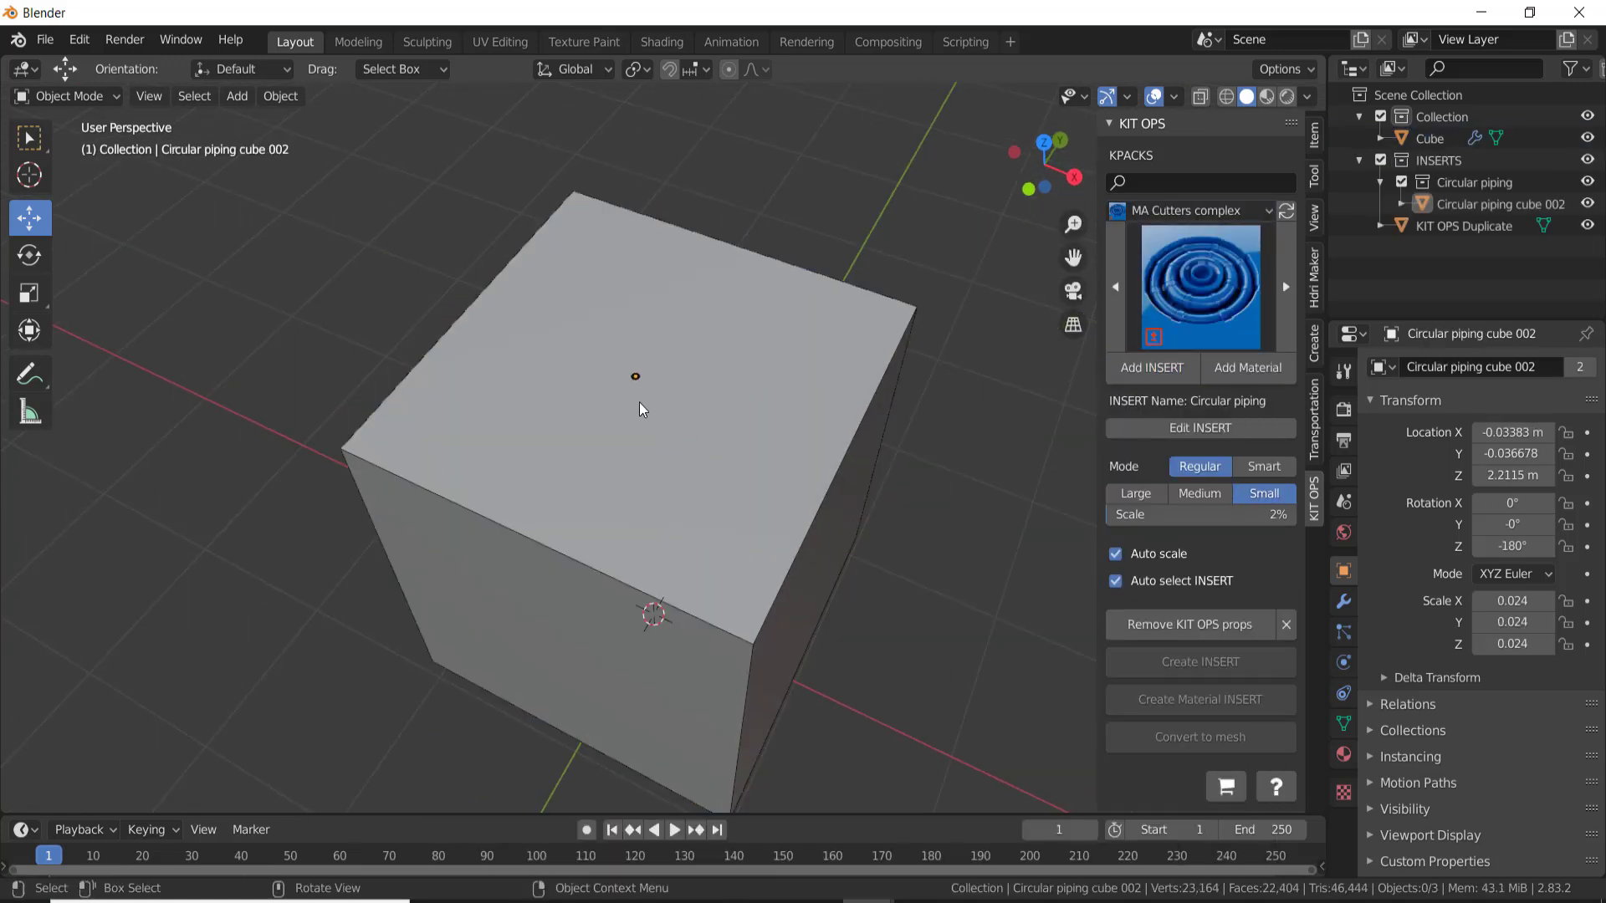
left_click(1200, 494)
scroll(915, 465, "up", 5)
key("alt+a")
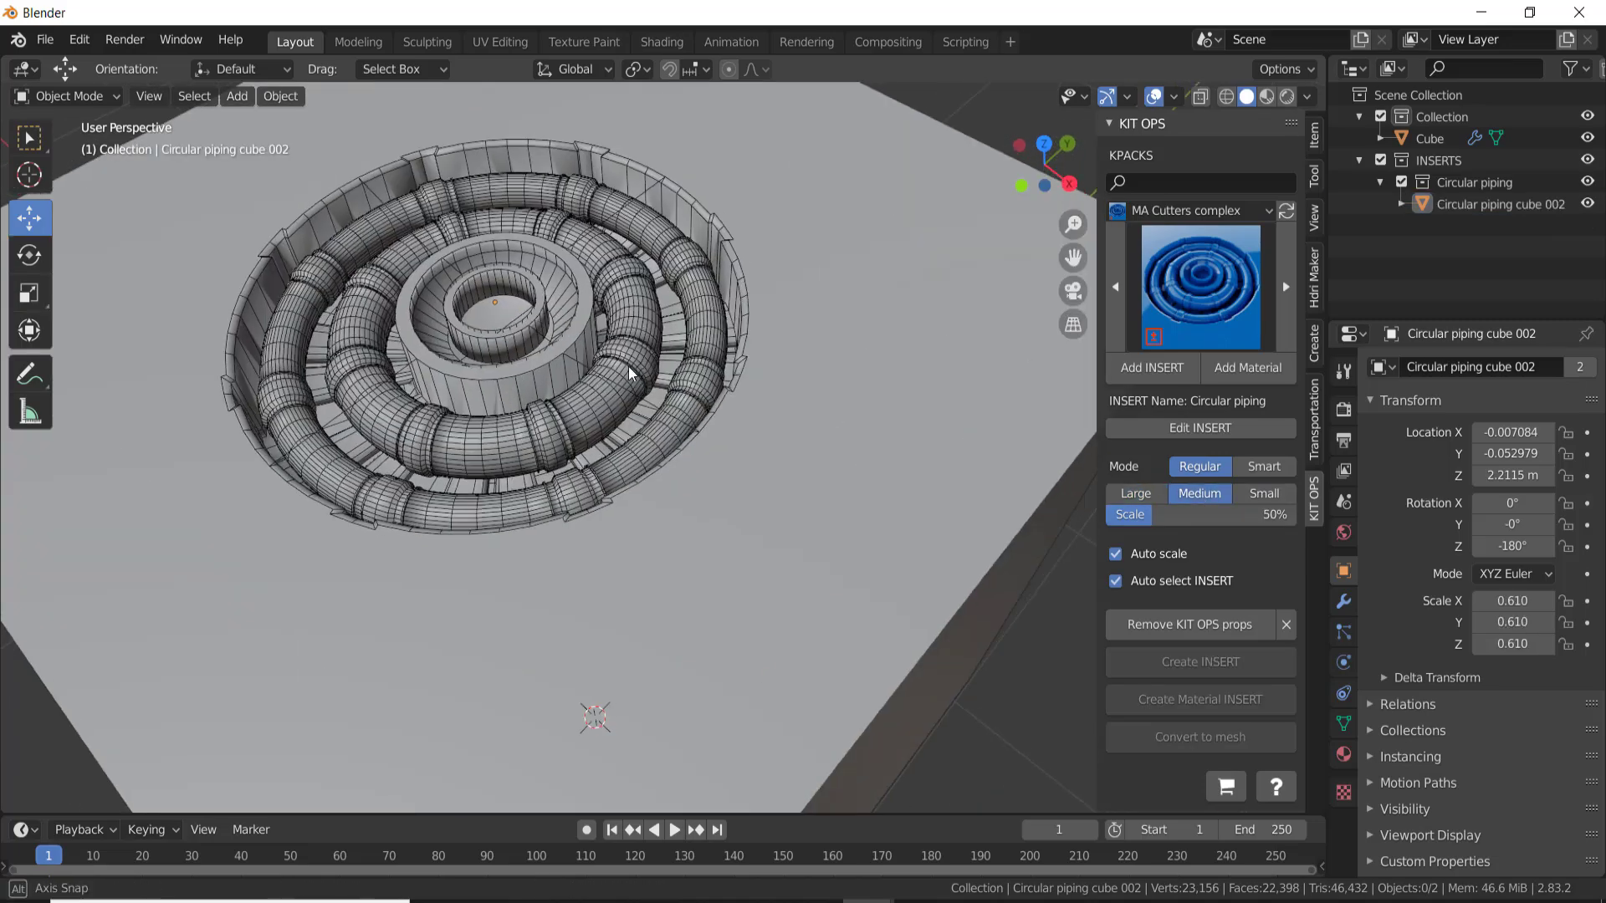
scroll(605, 370, "down", 5)
Step: Select the cube and pick the ADV Cube3 4 cutter
left_click(983, 306)
middle_click_drag(983, 306, 684, 350)
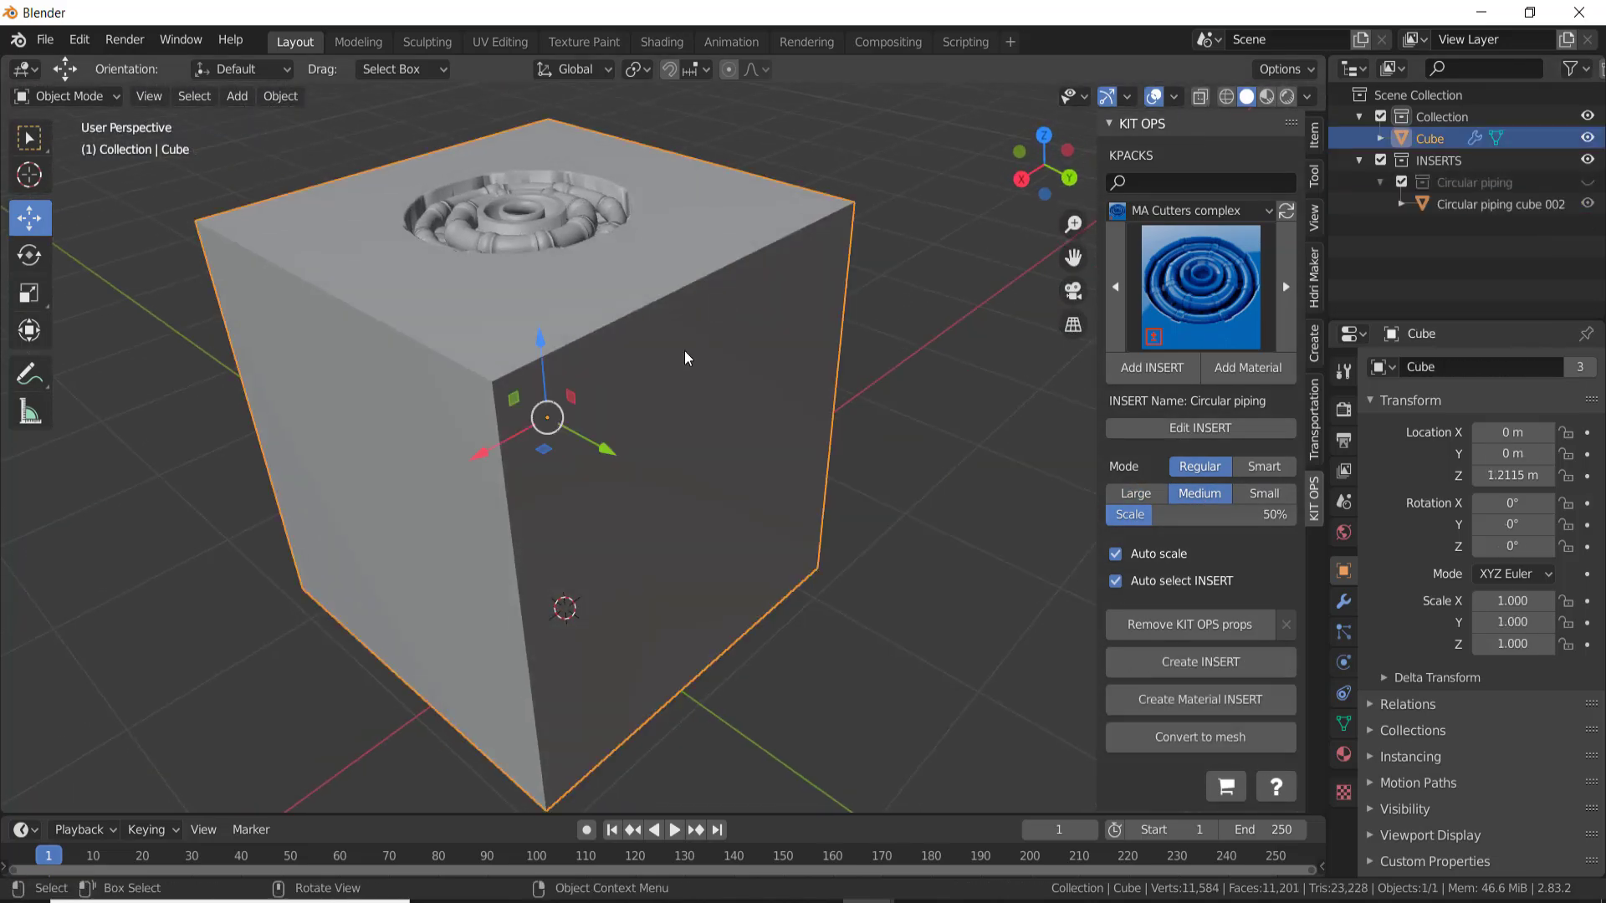
left_click(1202, 304)
left_click(712, 426)
middle_click_drag(713, 427, 627, 376)
Step: Add the Rarm circular cutter and position it in the cube's top recess
left_click(1202, 288)
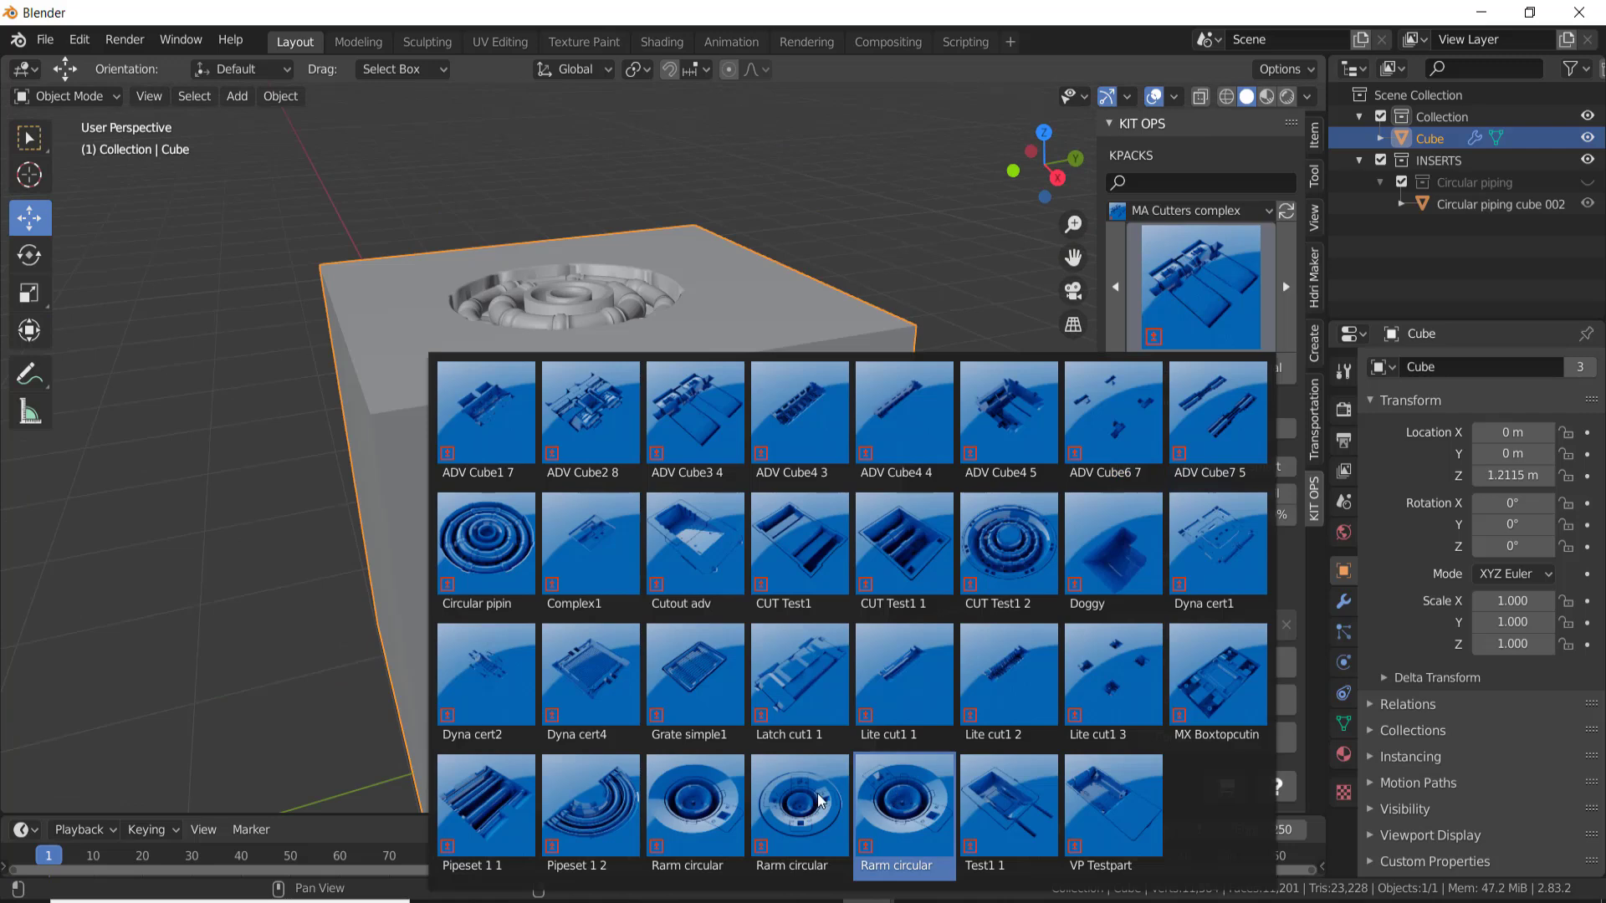
left_click(819, 800)
left_click(1151, 366)
left_click(640, 566)
mouse_move(639, 567)
middle_mouse_down("alt")
mouse_move(315, 527)
mouse_move(603, 563)
middle_mouse_up("alt")
Step: Pick the Pipeset 1 1 cutter for the cube and orbit around it
left_click(603, 563)
left_click(1170, 302)
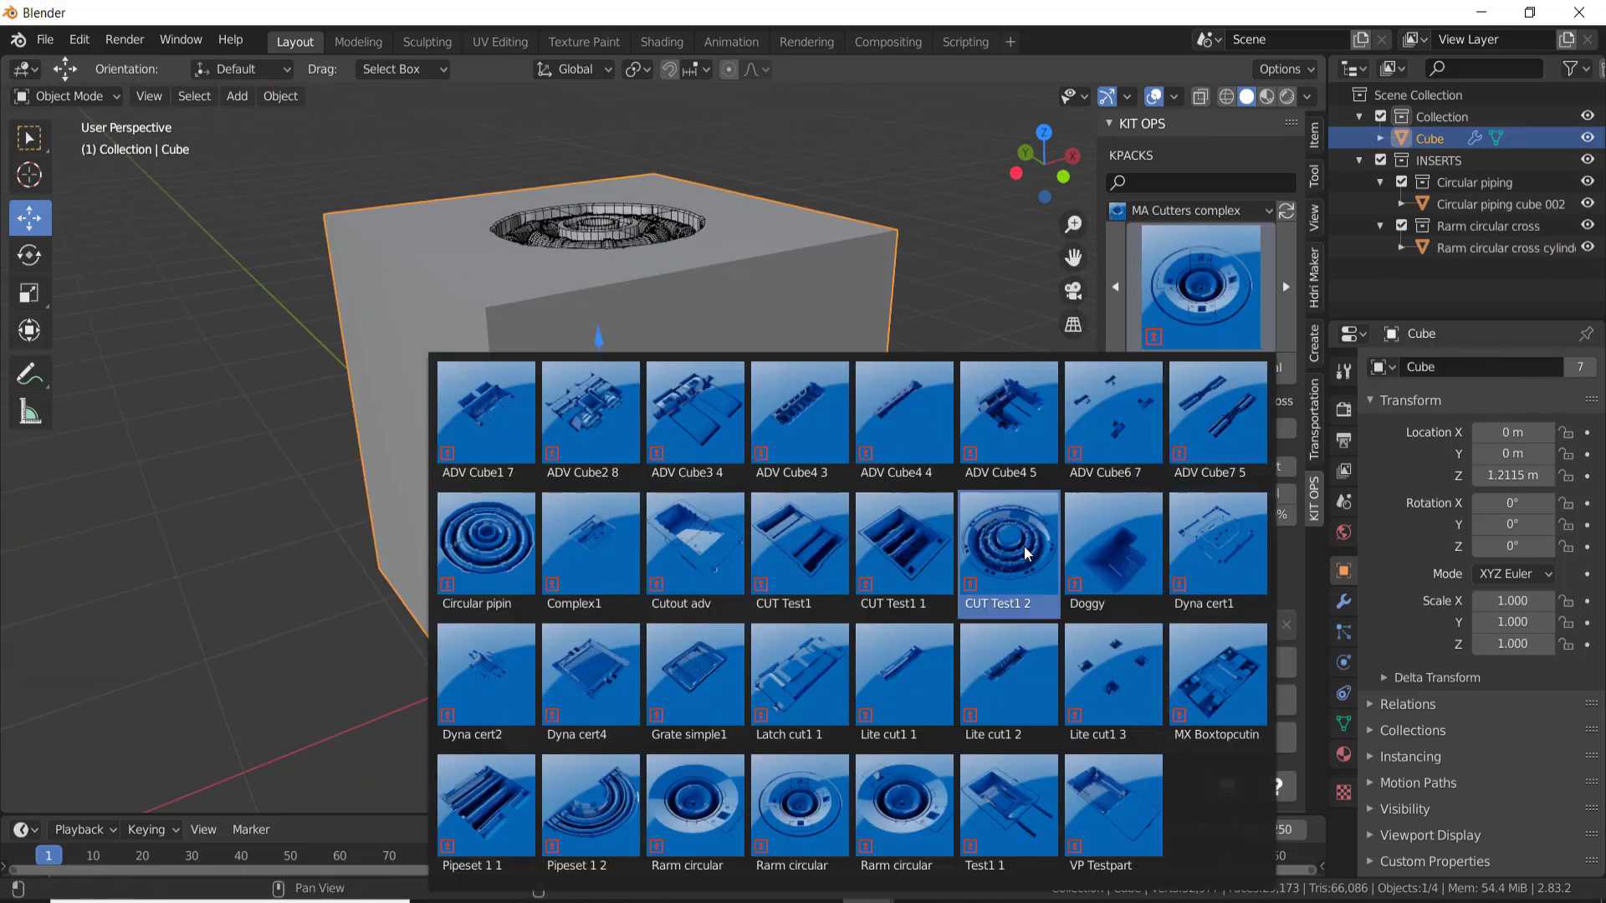
left_click(506, 787)
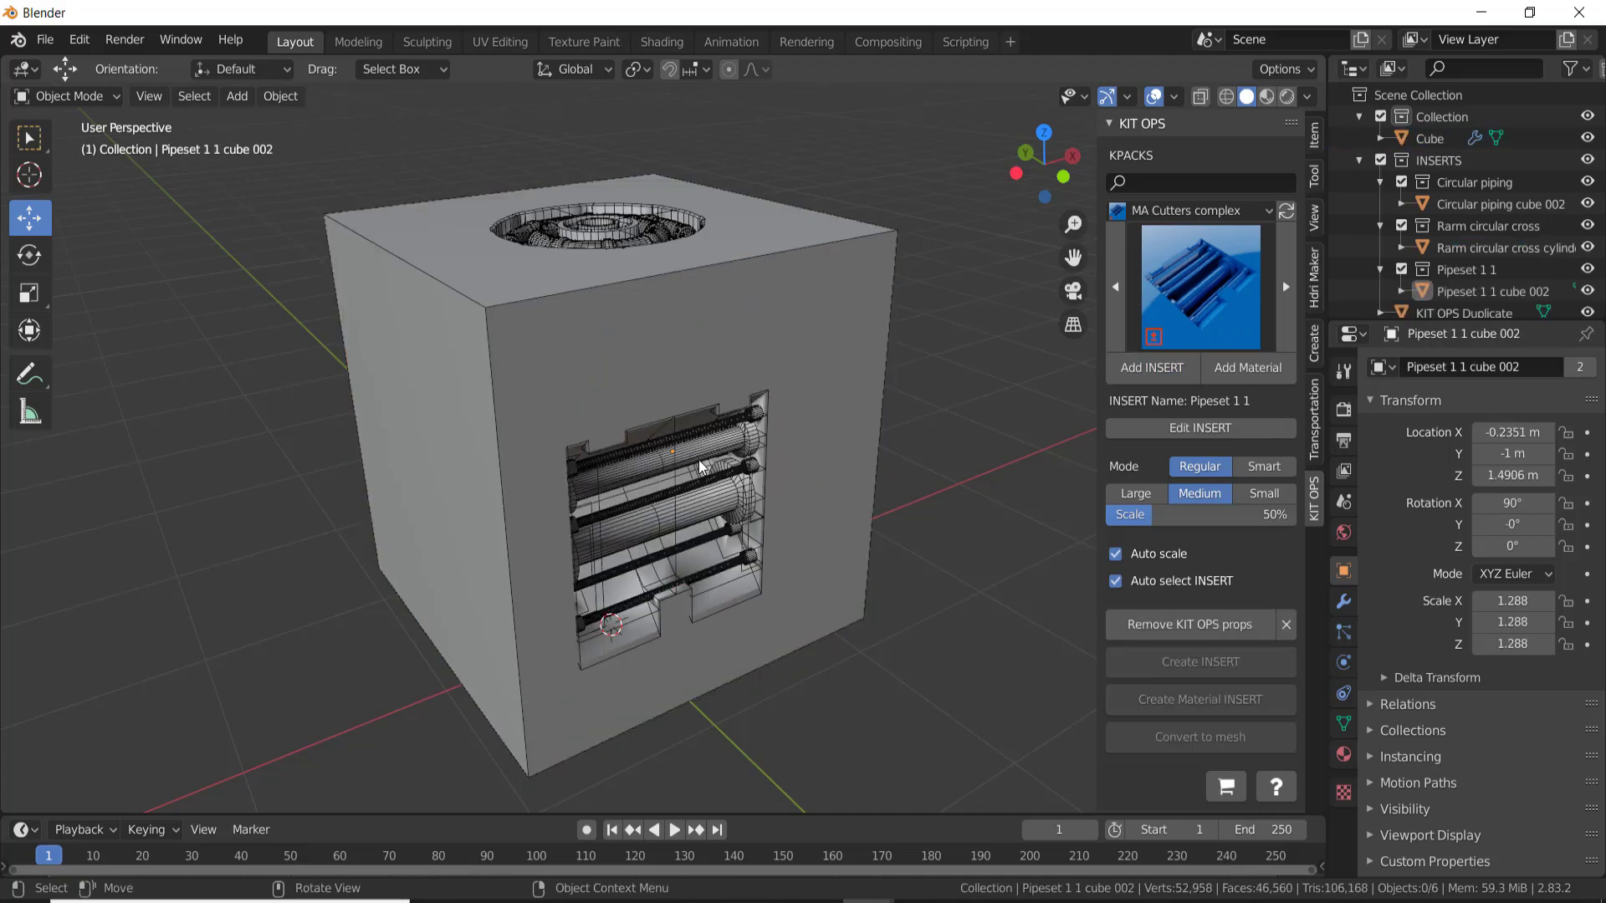
middle_click_drag(792, 441, 616, 527)
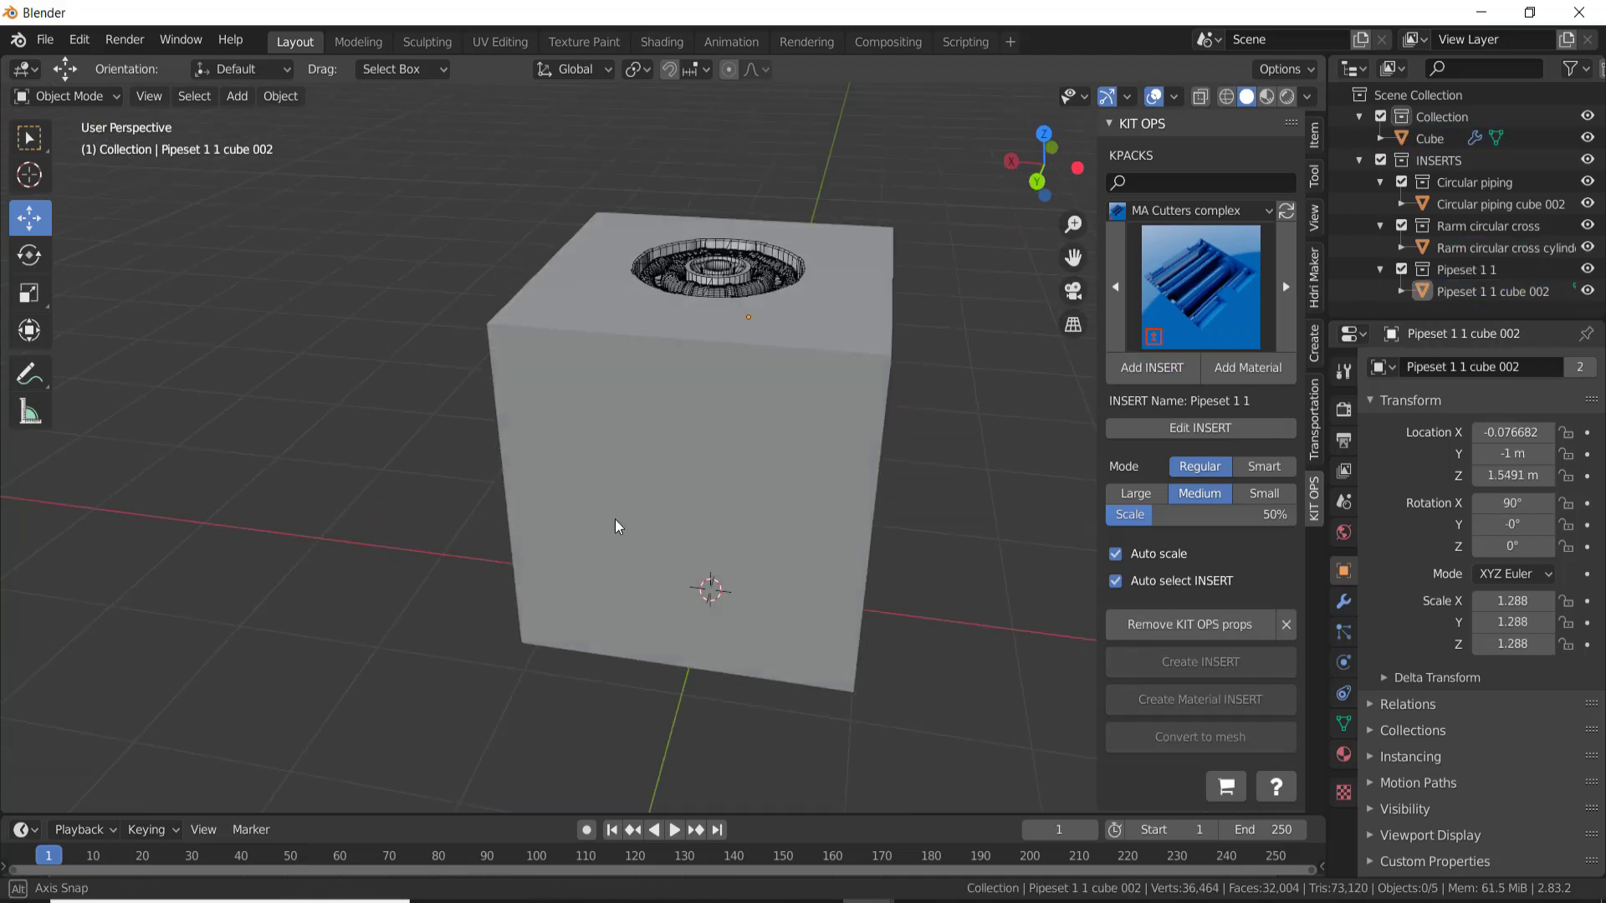
left_click(616, 527)
left_click(1158, 305)
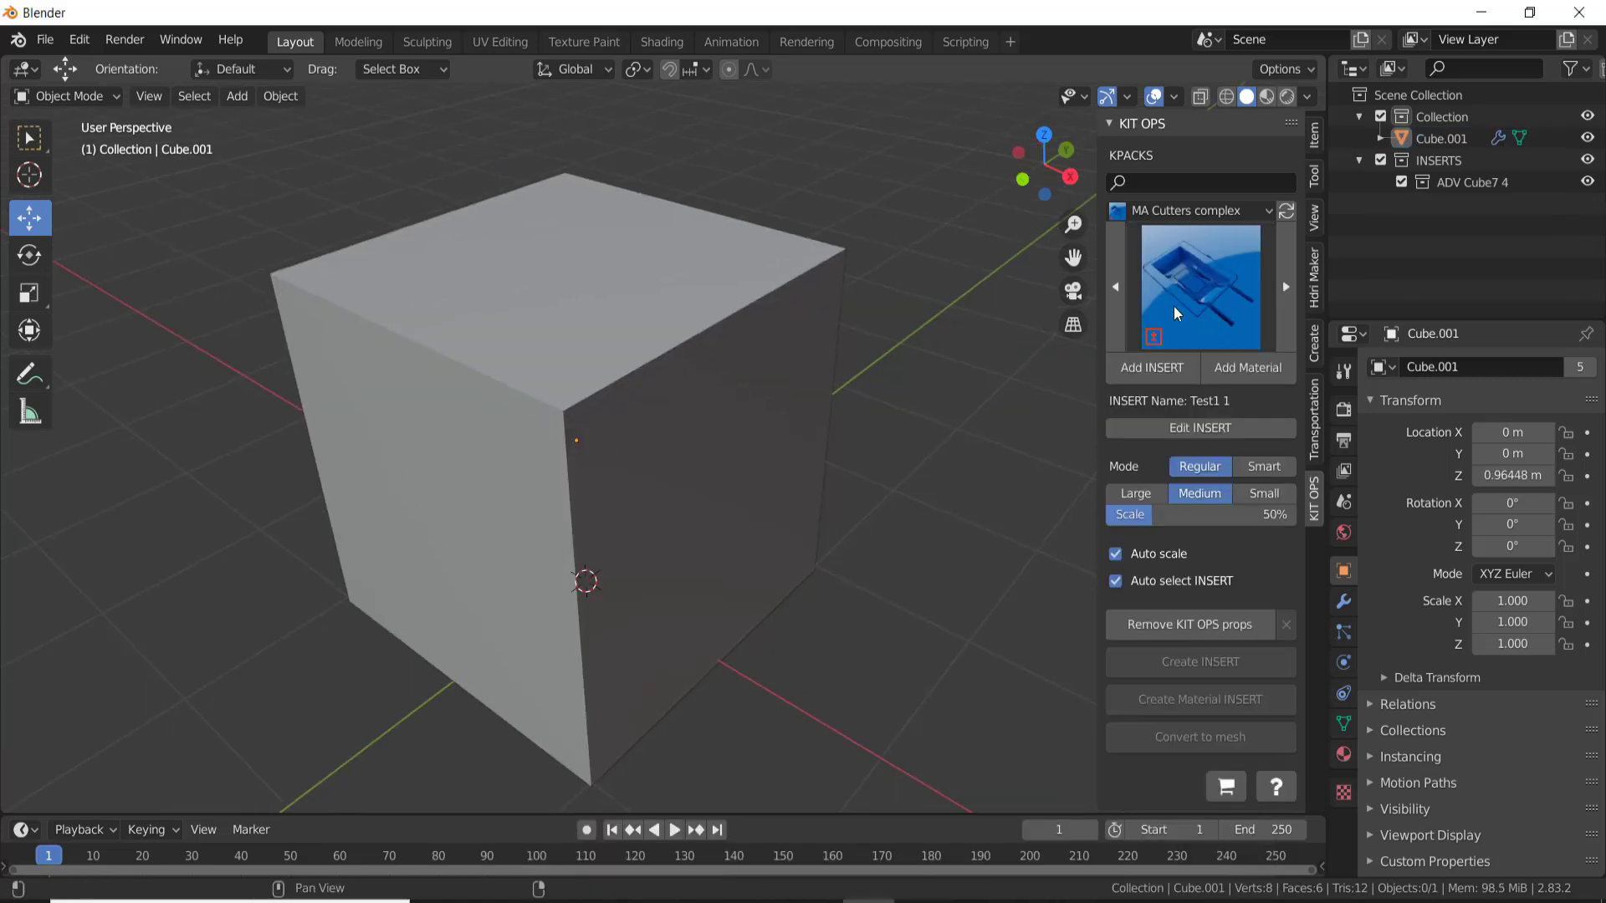
Step: Switch to the MA Cutters medium pack and place ADV Cube3 3 on the cube top
left_click(1199, 210)
left_click(1201, 245)
left_click(1201, 286)
left_click(1198, 399)
middle_click_drag(879, 415, 603, 413)
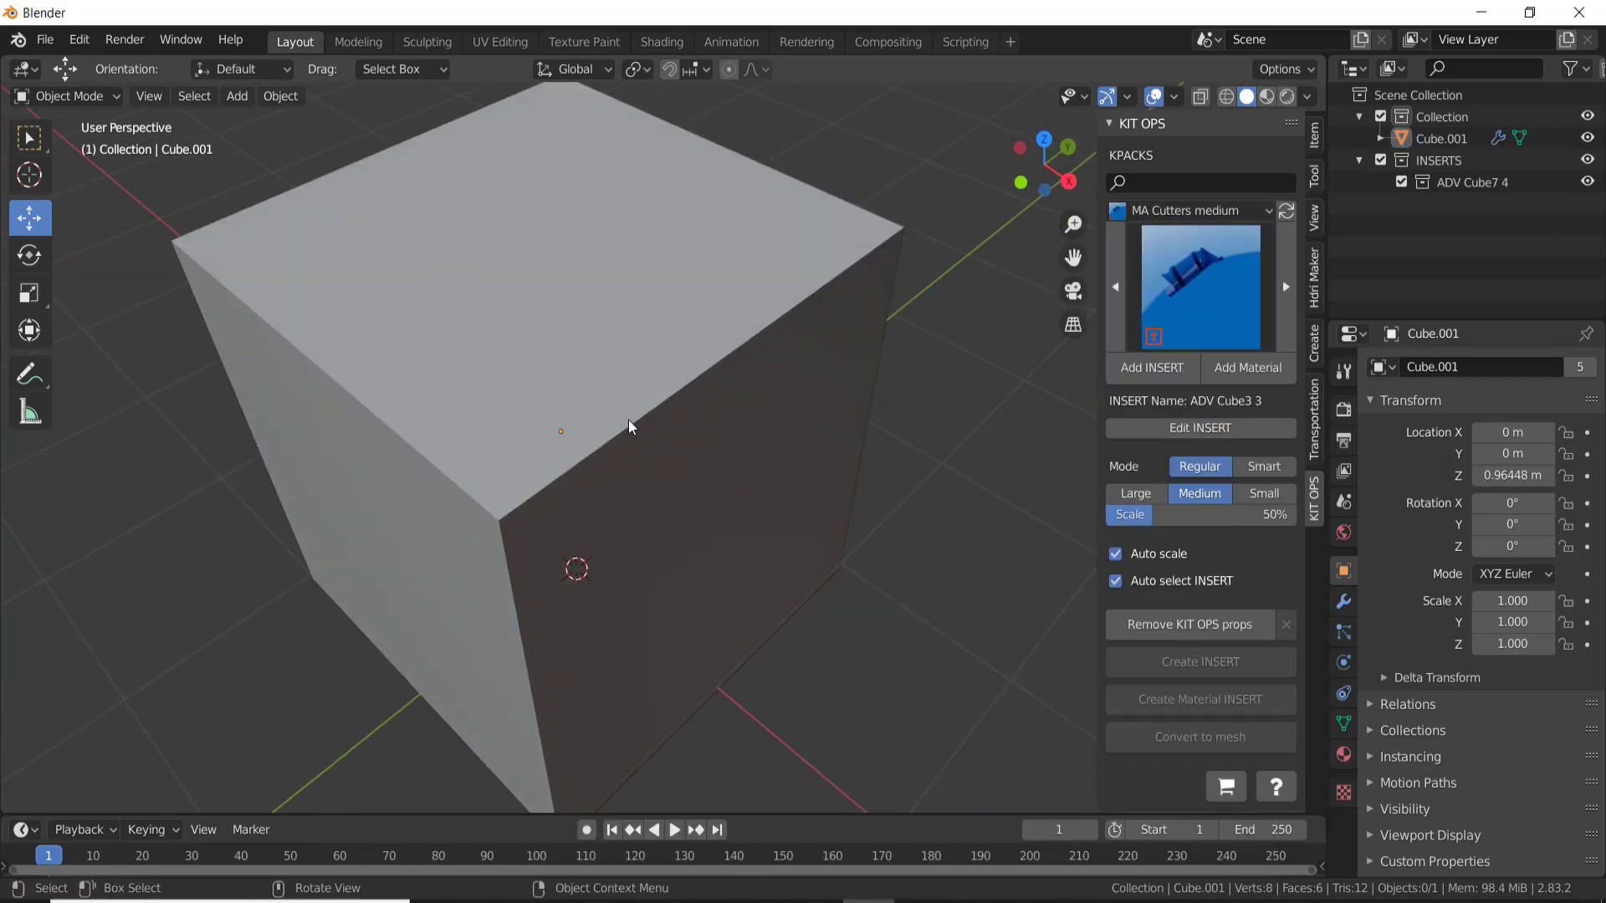
mouse_move(478, 343)
middle_mouse_down()
mouse_move(696, 341)
mouse_move(878, 377)
middle_mouse_up()
Step: Add the ADV Cube7 4 cutter to the cube top
left_click(1206, 260)
left_click(1208, 556)
left_click(757, 366)
left_click(1152, 367)
middle_click_drag(777, 413, 548, 387)
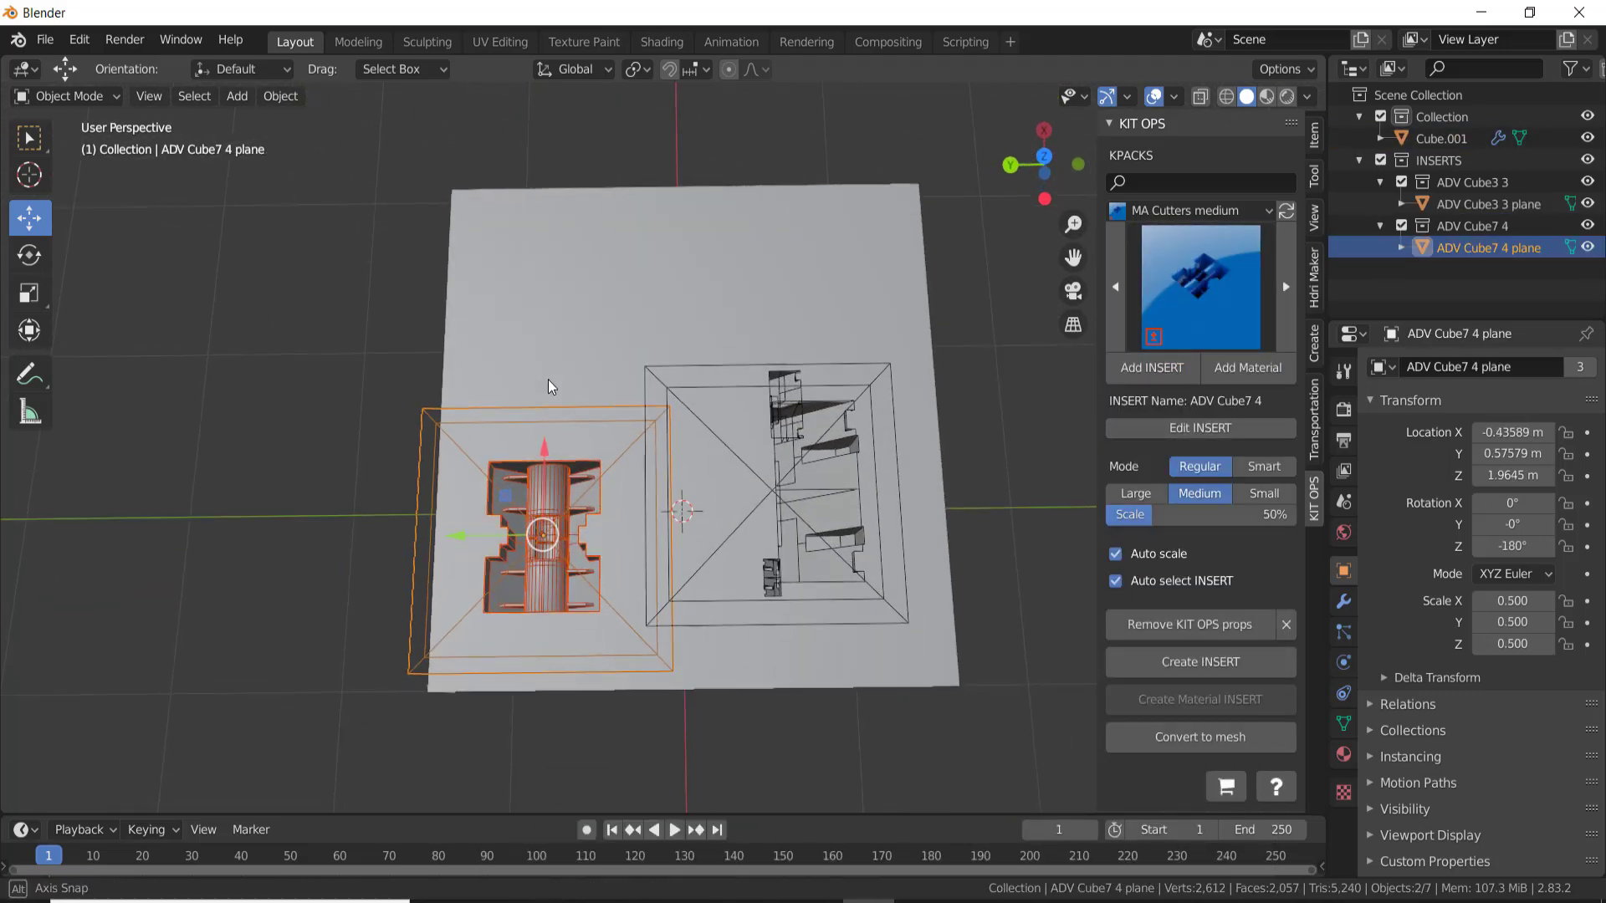
Step: Add the ADV Cube5 1 cutter to the cube and view it obliquely
left_click(1186, 296)
left_click(705, 548)
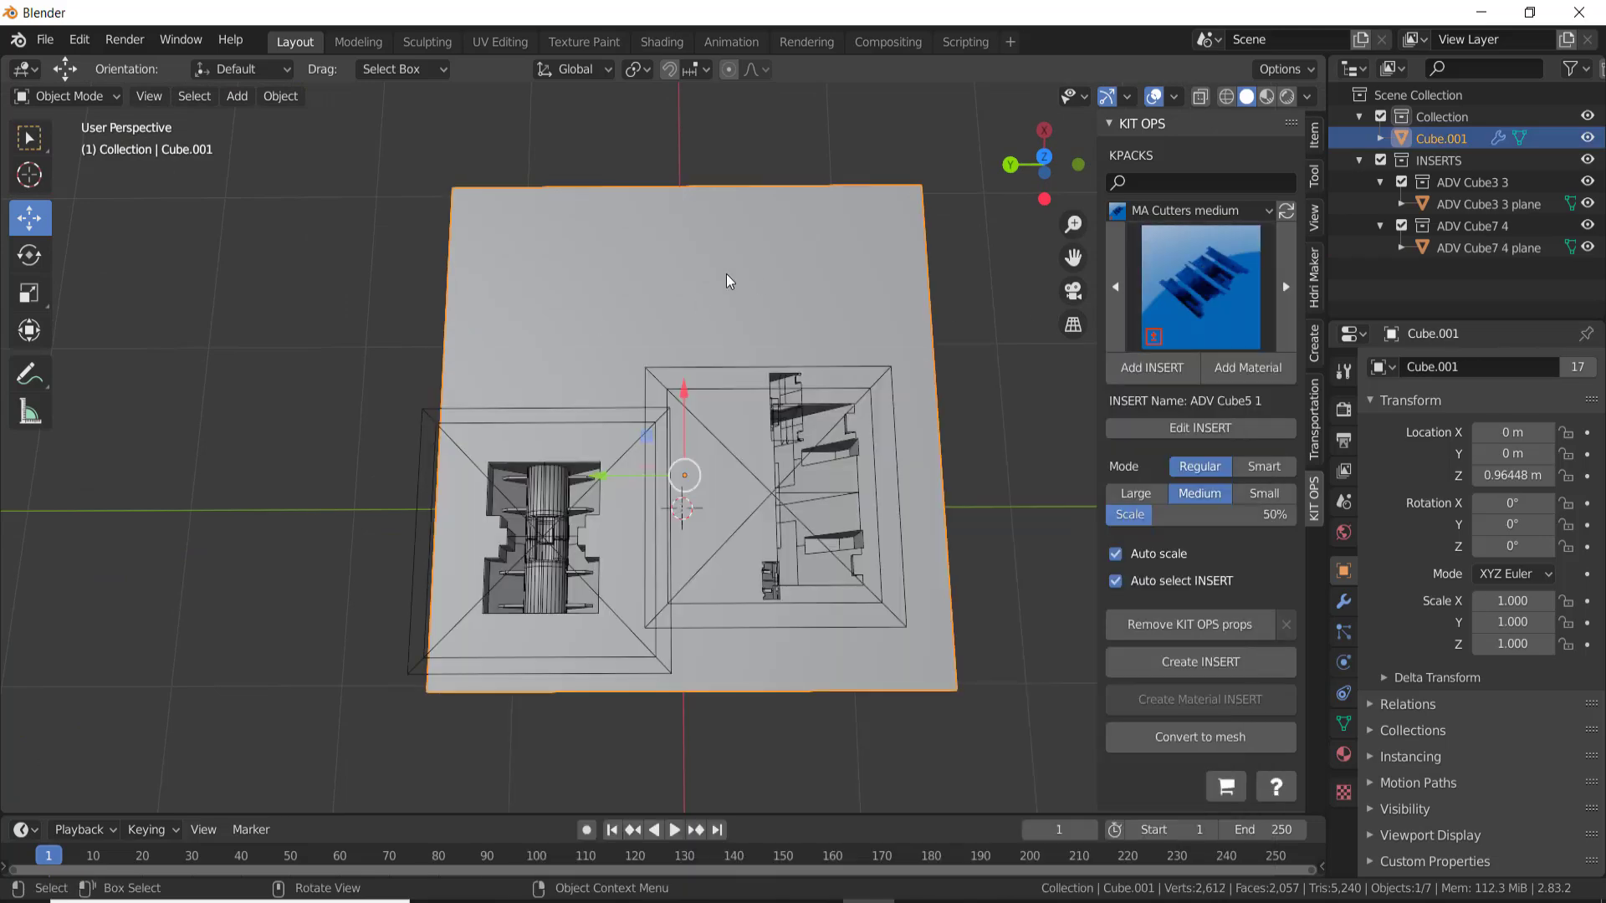
left_click(1152, 367)
middle_click_drag(782, 220, 579, 324)
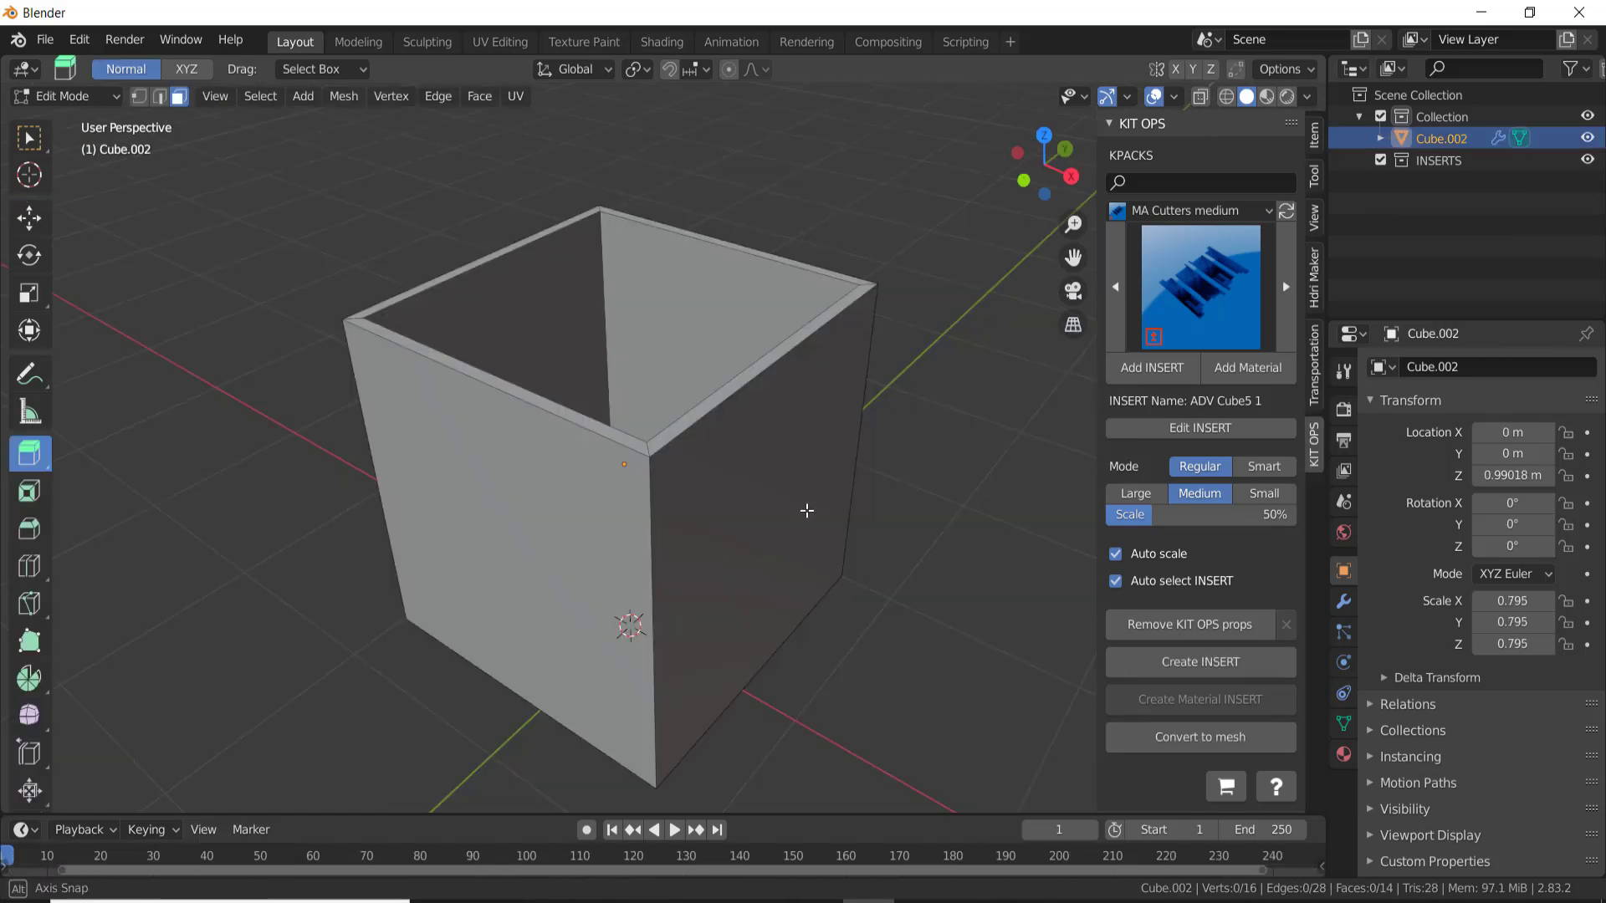
Step: Switch to the architecture pack and add the interior window insert to the cube
left_click(1172, 209)
left_click(1156, 352)
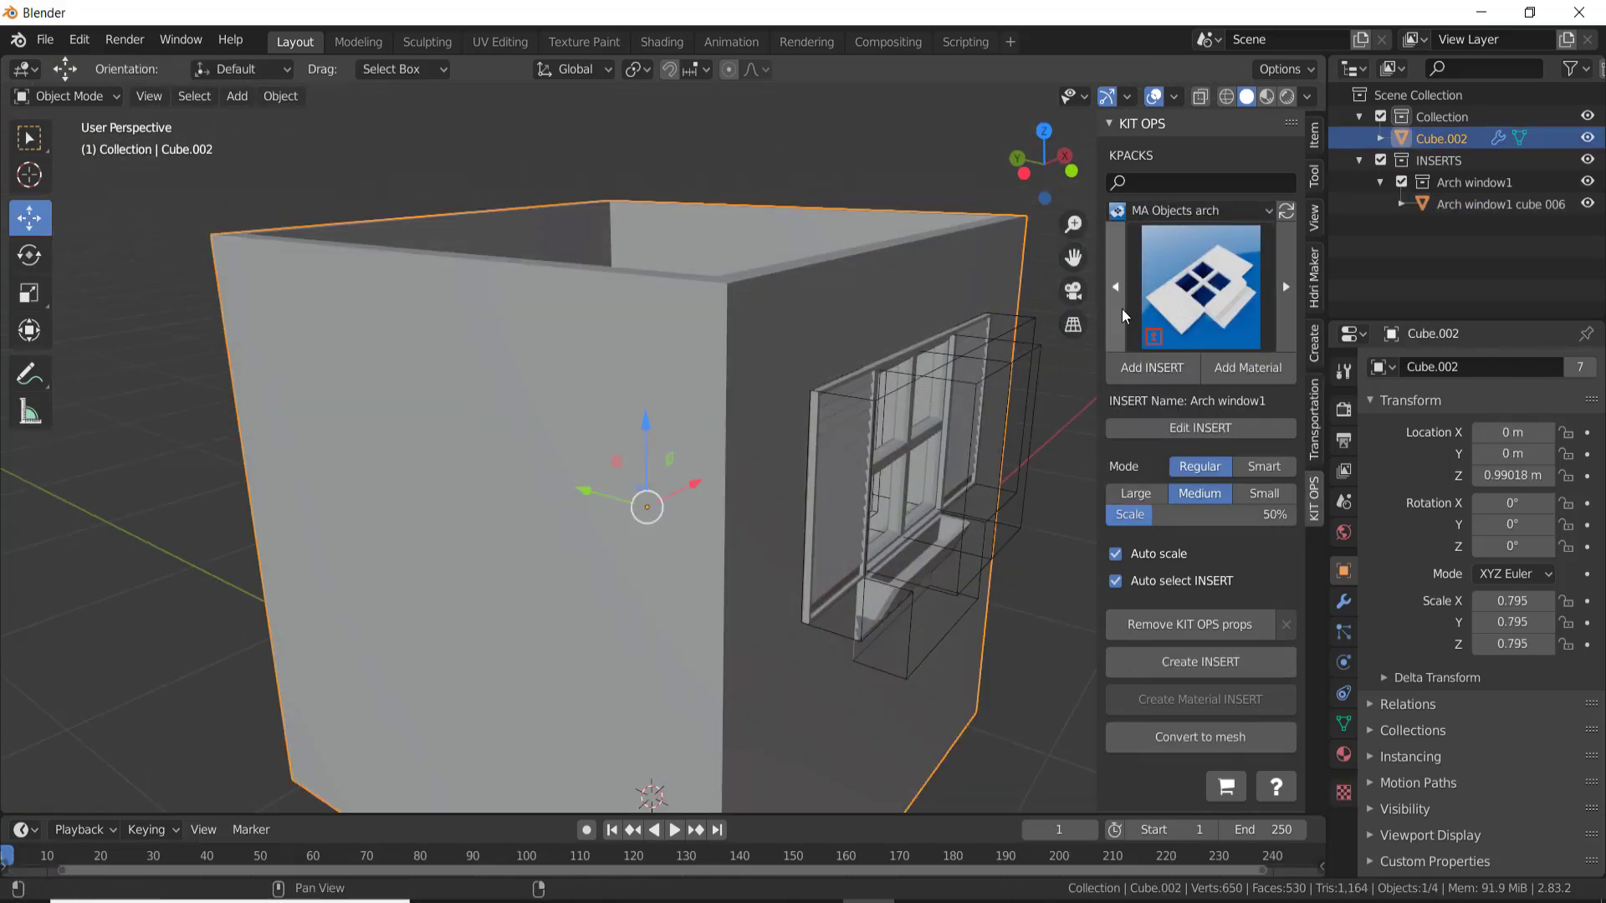
left_click(1168, 295)
left_click(1009, 427)
scroll(678, 566, "down", 3)
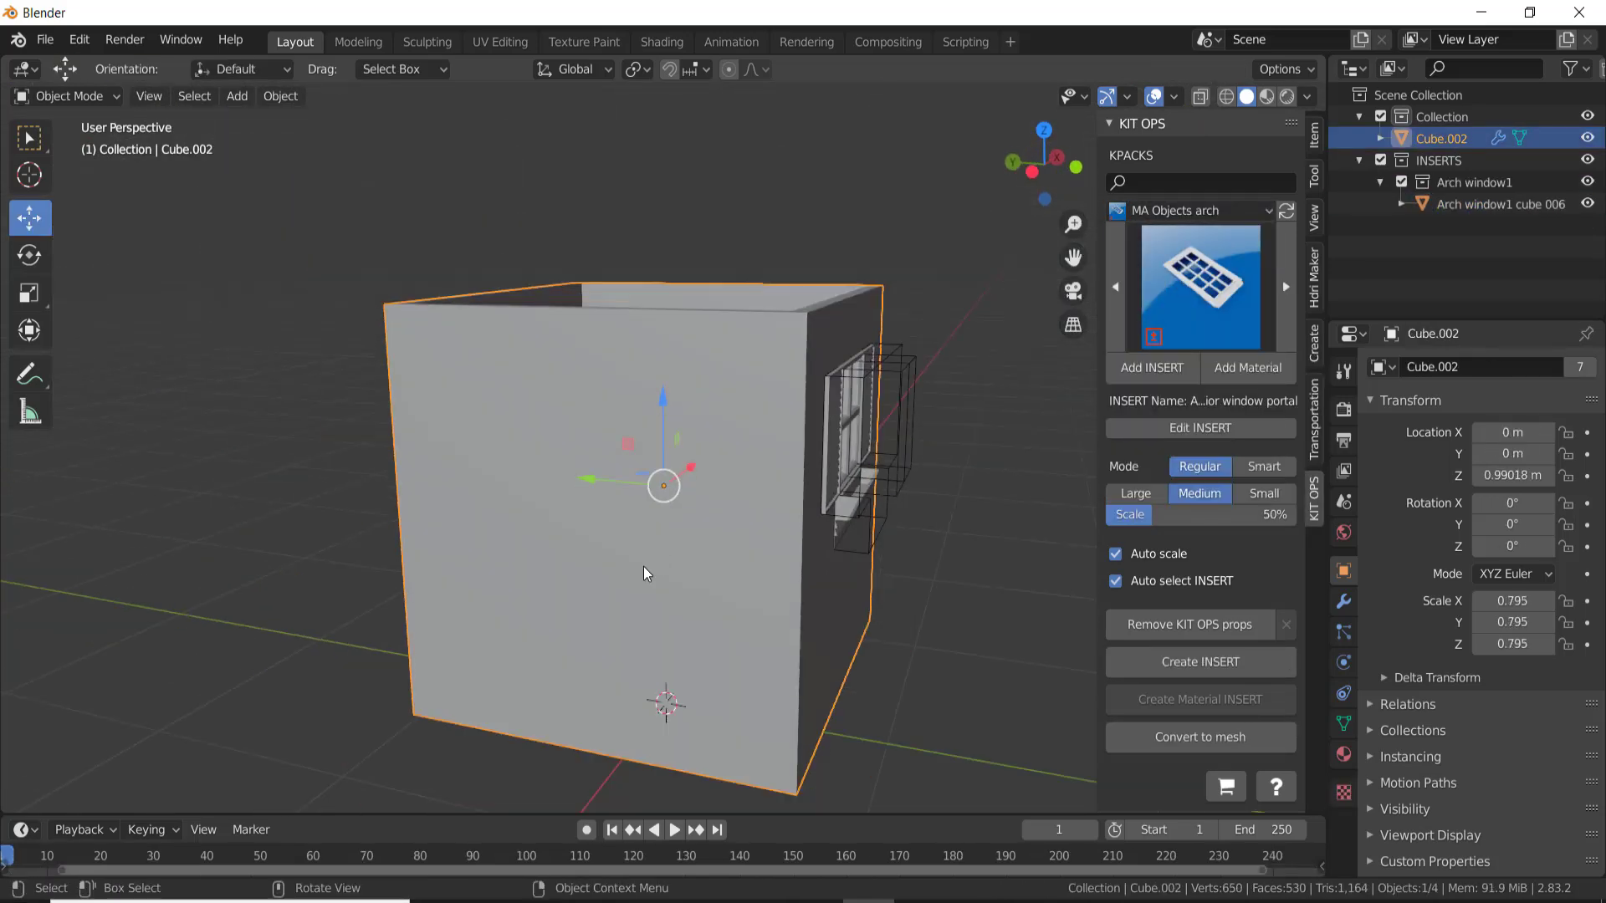
left_click(1151, 367)
Step: Reselect the hollow cube and pick the door insert
left_click(879, 503)
left_click(1171, 295)
left_click(904, 424)
middle_click_drag(903, 423, 721, 477)
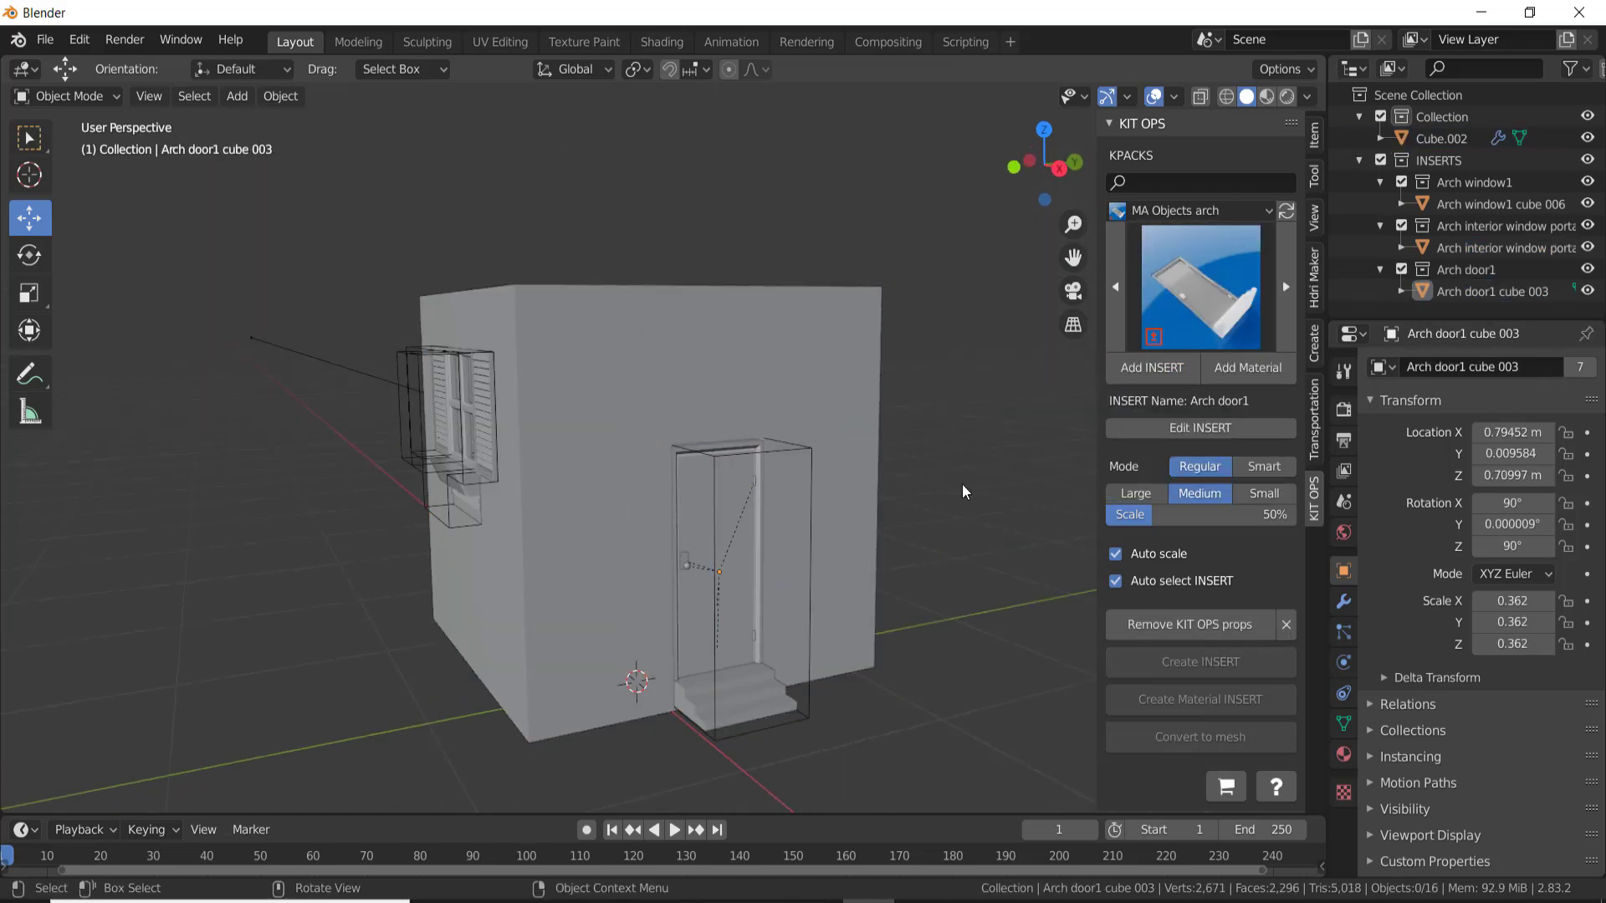
Step: Add the recessed window insert to another side of the hollow cube
middle_click_drag(970, 480, 753, 478)
left_click(502, 427)
left_click(752, 565)
left_click(1192, 268)
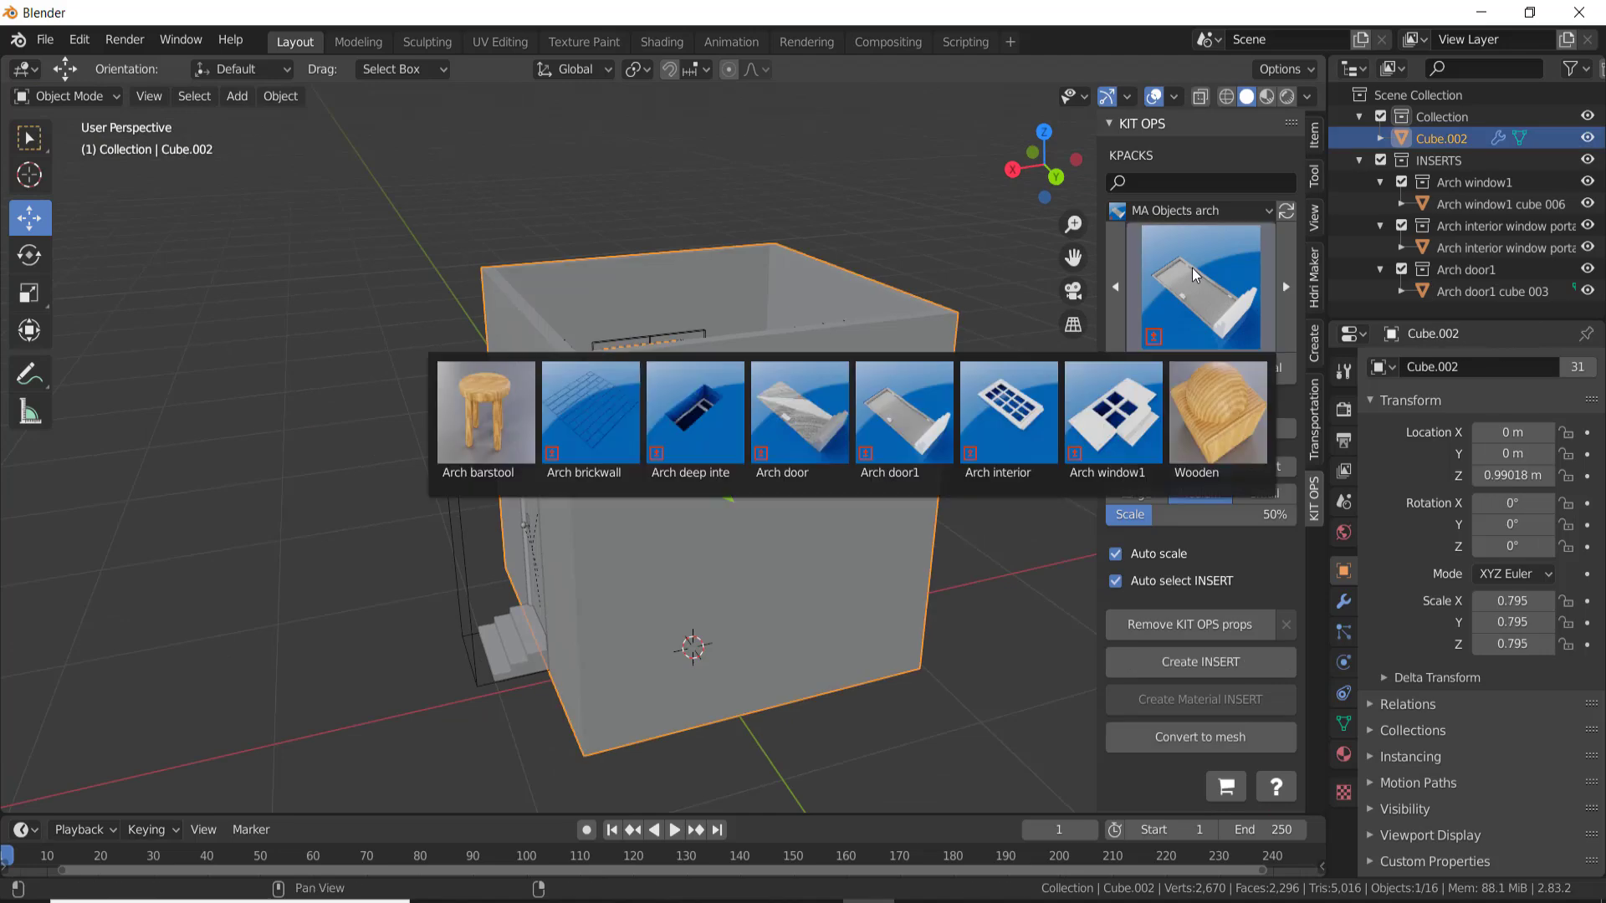
left_click(716, 419)
left_click(1153, 367)
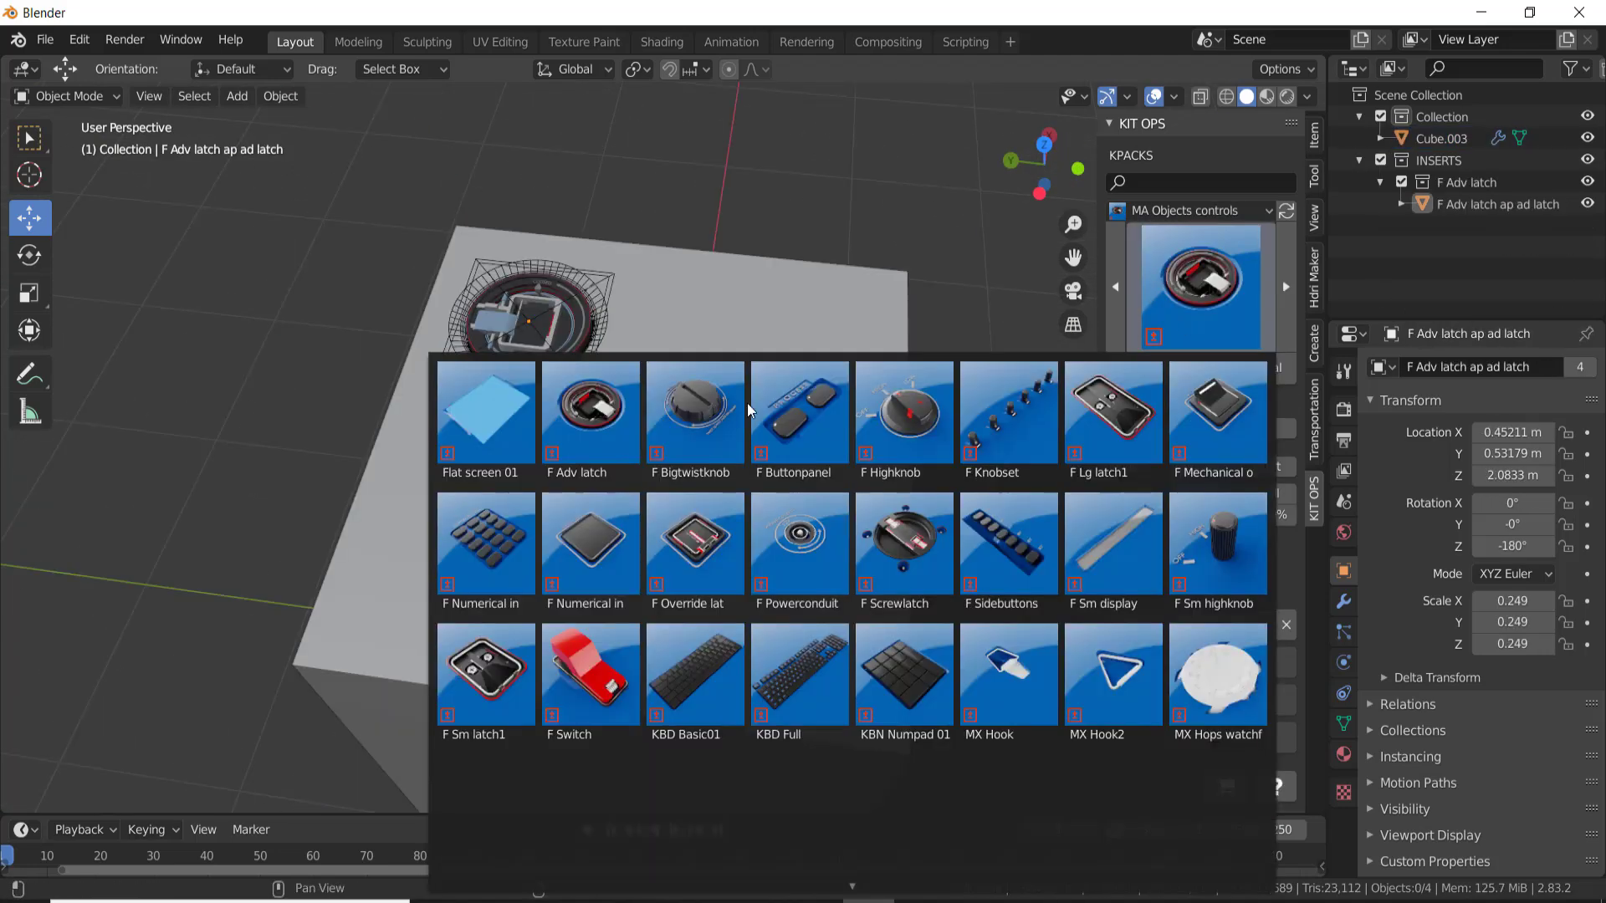
Step: Place the big twist knob insert below the latch on the cube top
left_click(1031, 445)
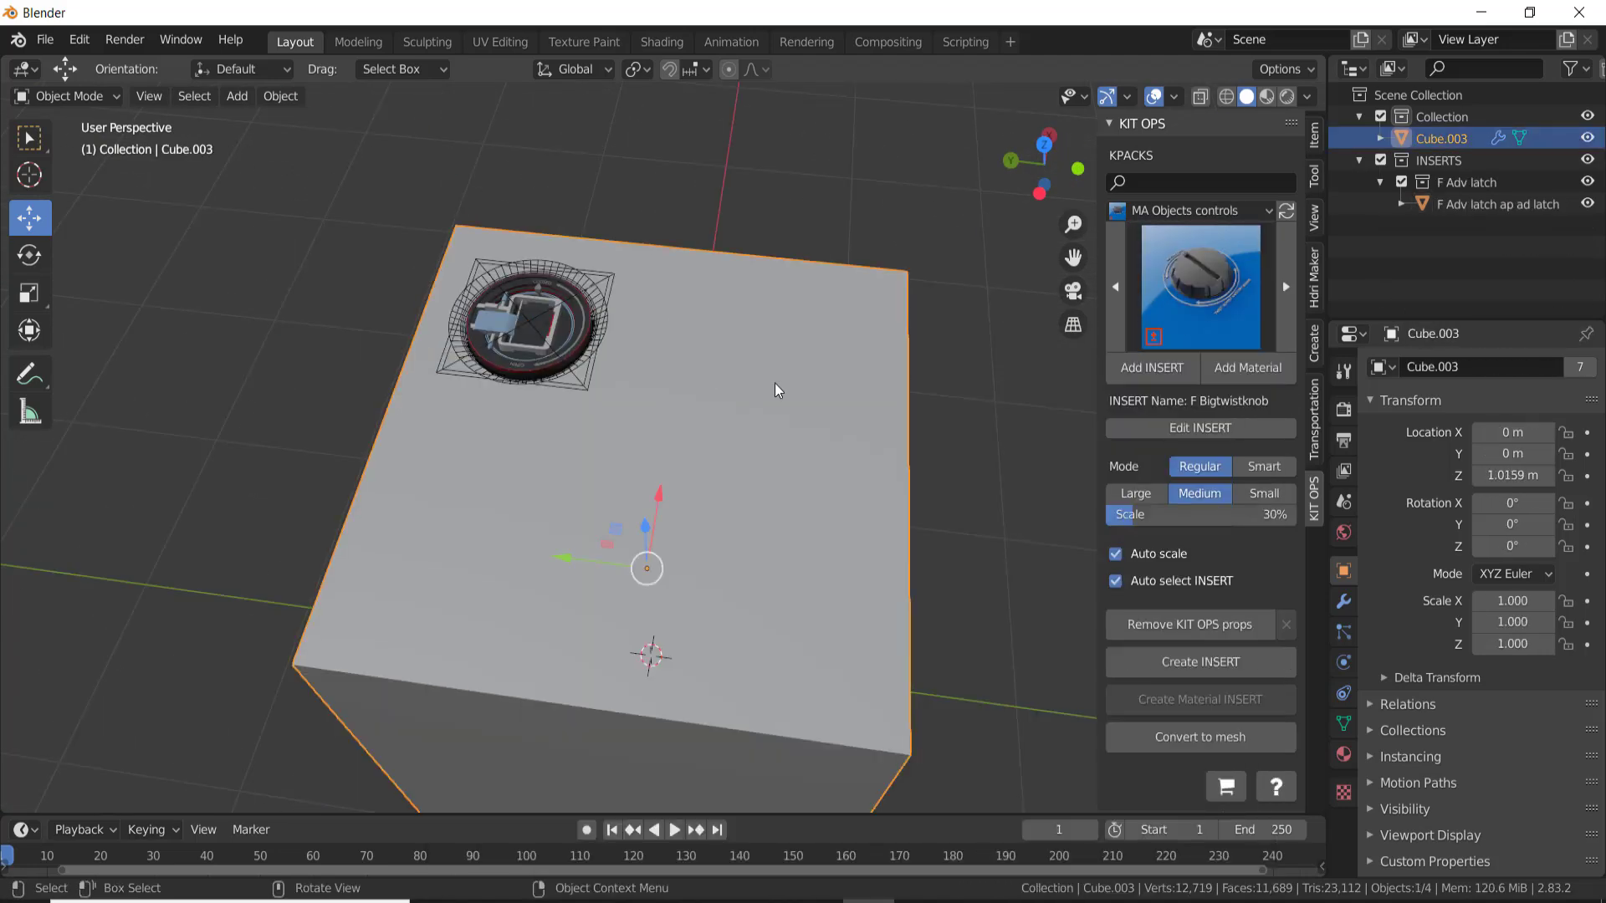
left_click(1153, 366)
left_click(709, 408)
middle_click_drag(709, 408, 910, 413)
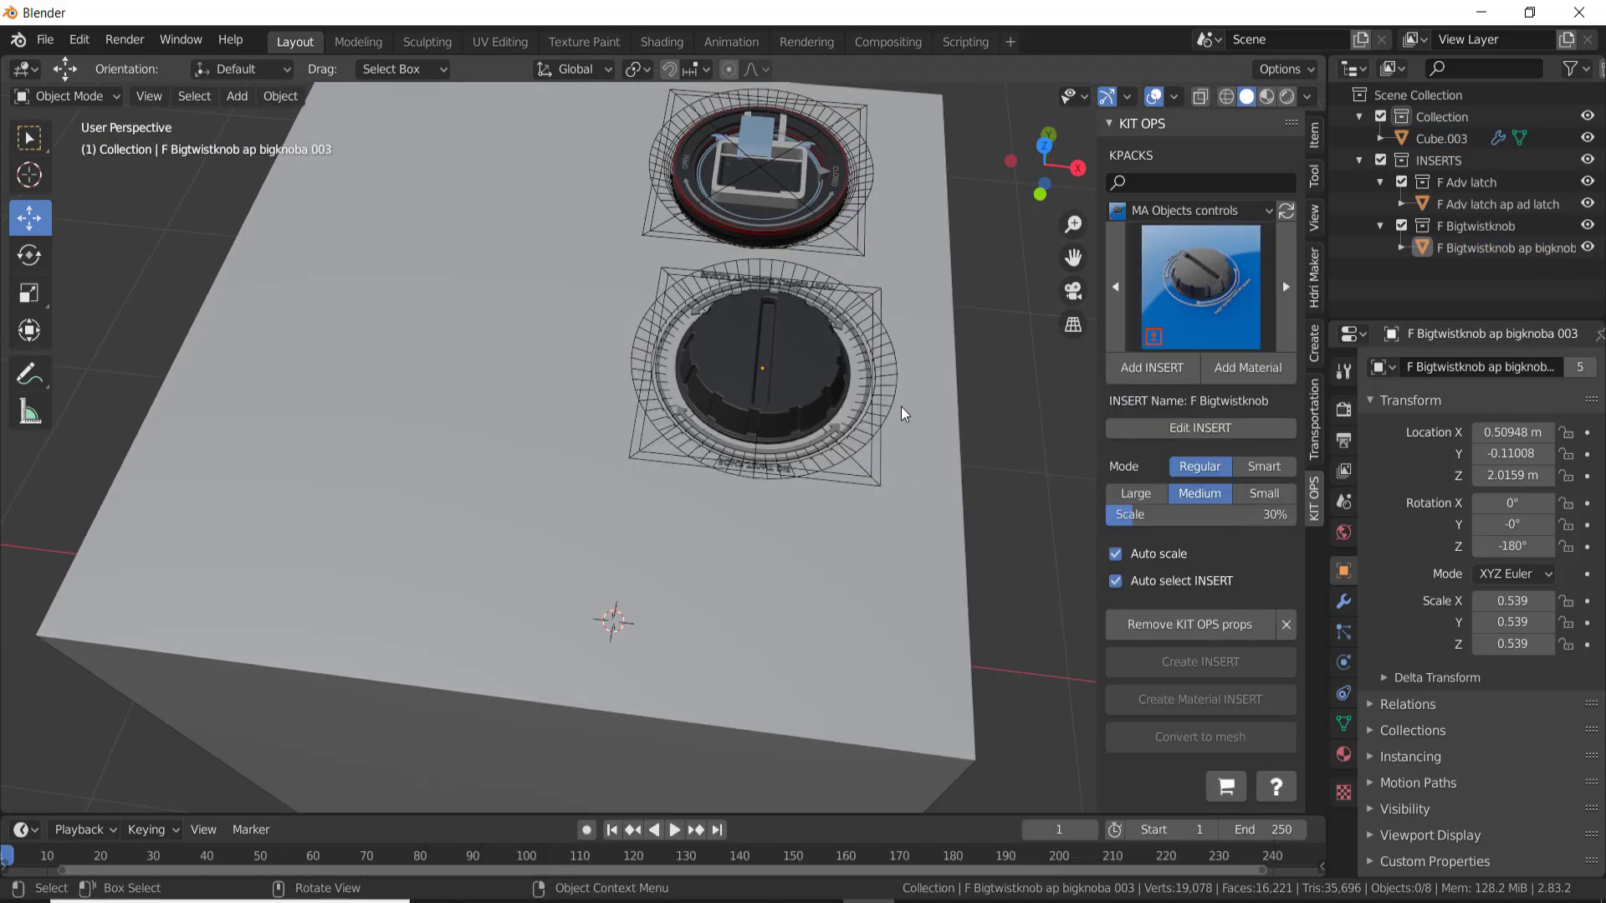
Step: Place the HIGH/LOW/OFF knob on the left of the cube top
left_click(1201, 287)
left_click(905, 424)
left_click(1152, 366)
left_click(336, 476)
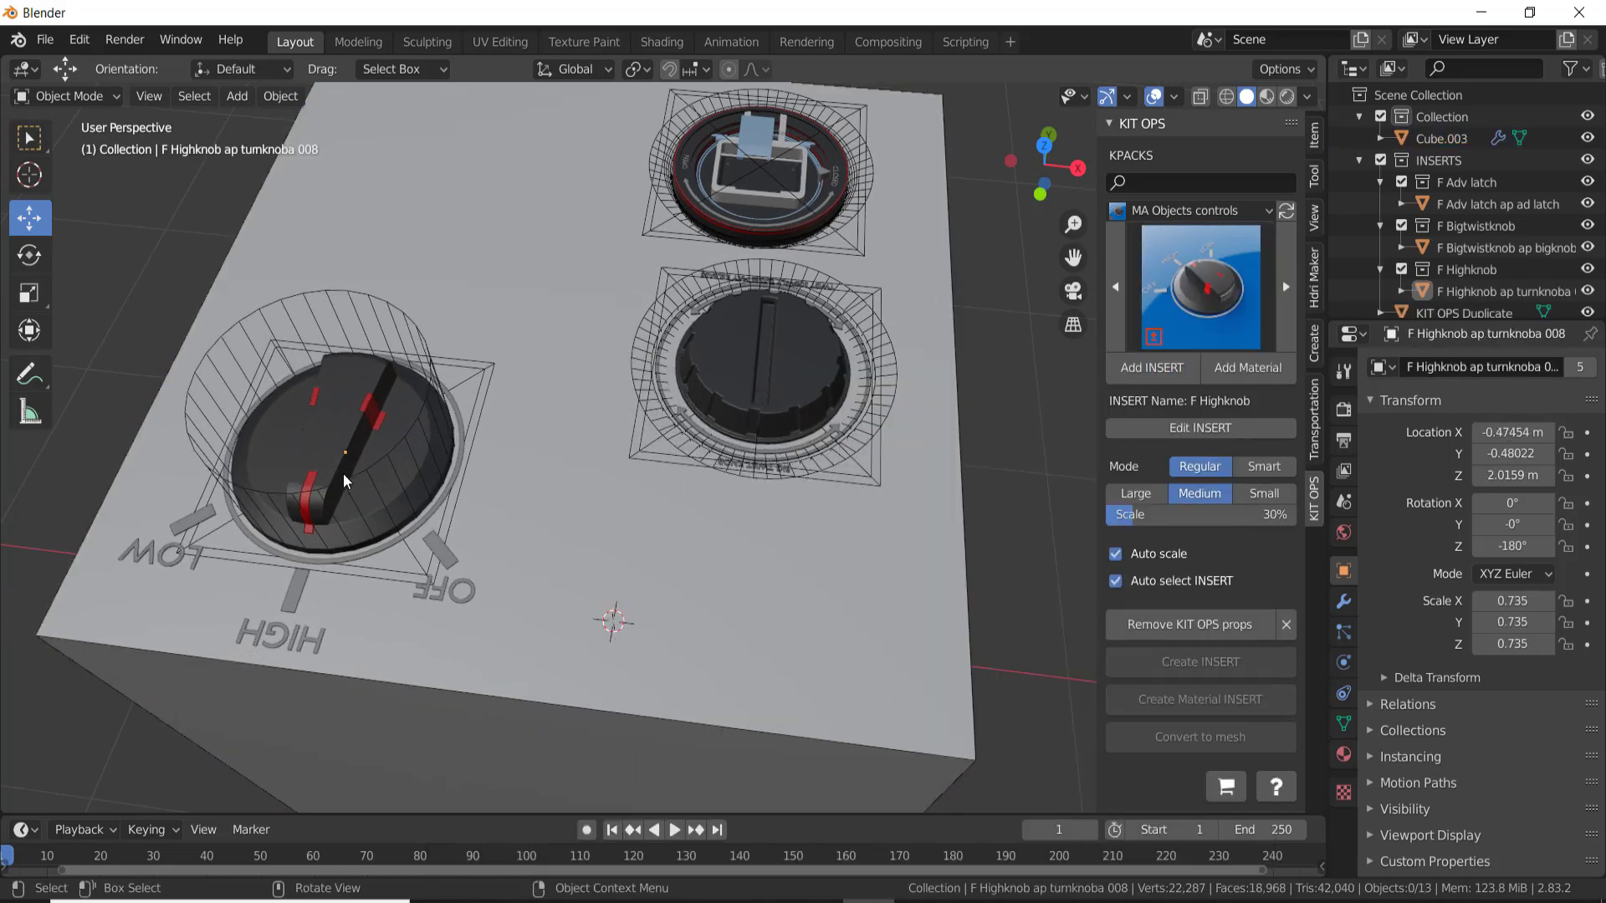
Step: Place the long latch insert near the top corner of the cube
left_click(1201, 286)
left_click(914, 424)
left_click(495, 294)
middle_click_drag(495, 293, 527, 377)
left_click(1152, 366)
left_click(459, 266)
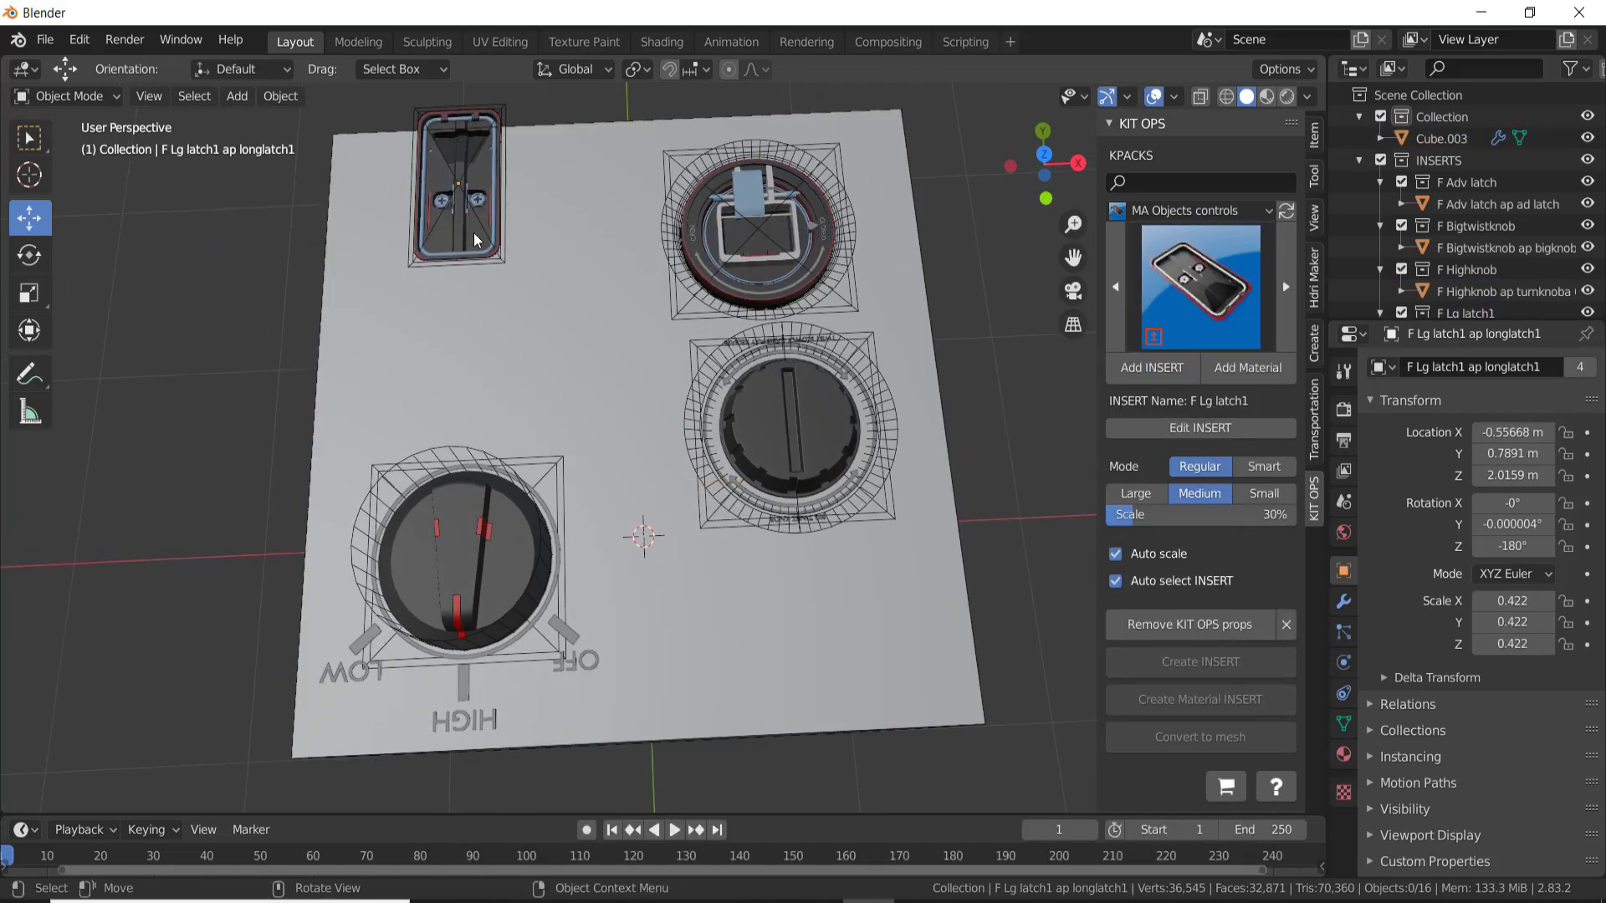
Step: Add the mechanical override insert to the cube top
left_click(1201, 286)
left_click(1468, 415)
left_click(1151, 367)
left_click(465, 263)
mouse_move(465, 264)
middle_mouse_down()
mouse_move(709, 241)
mouse_move(691, 298)
middle_mouse_up()
Step: Move the HIGH/LOW/OFF knob, then place a BNC connector at the box front's upper left
left_click(688, 296)
key("g")
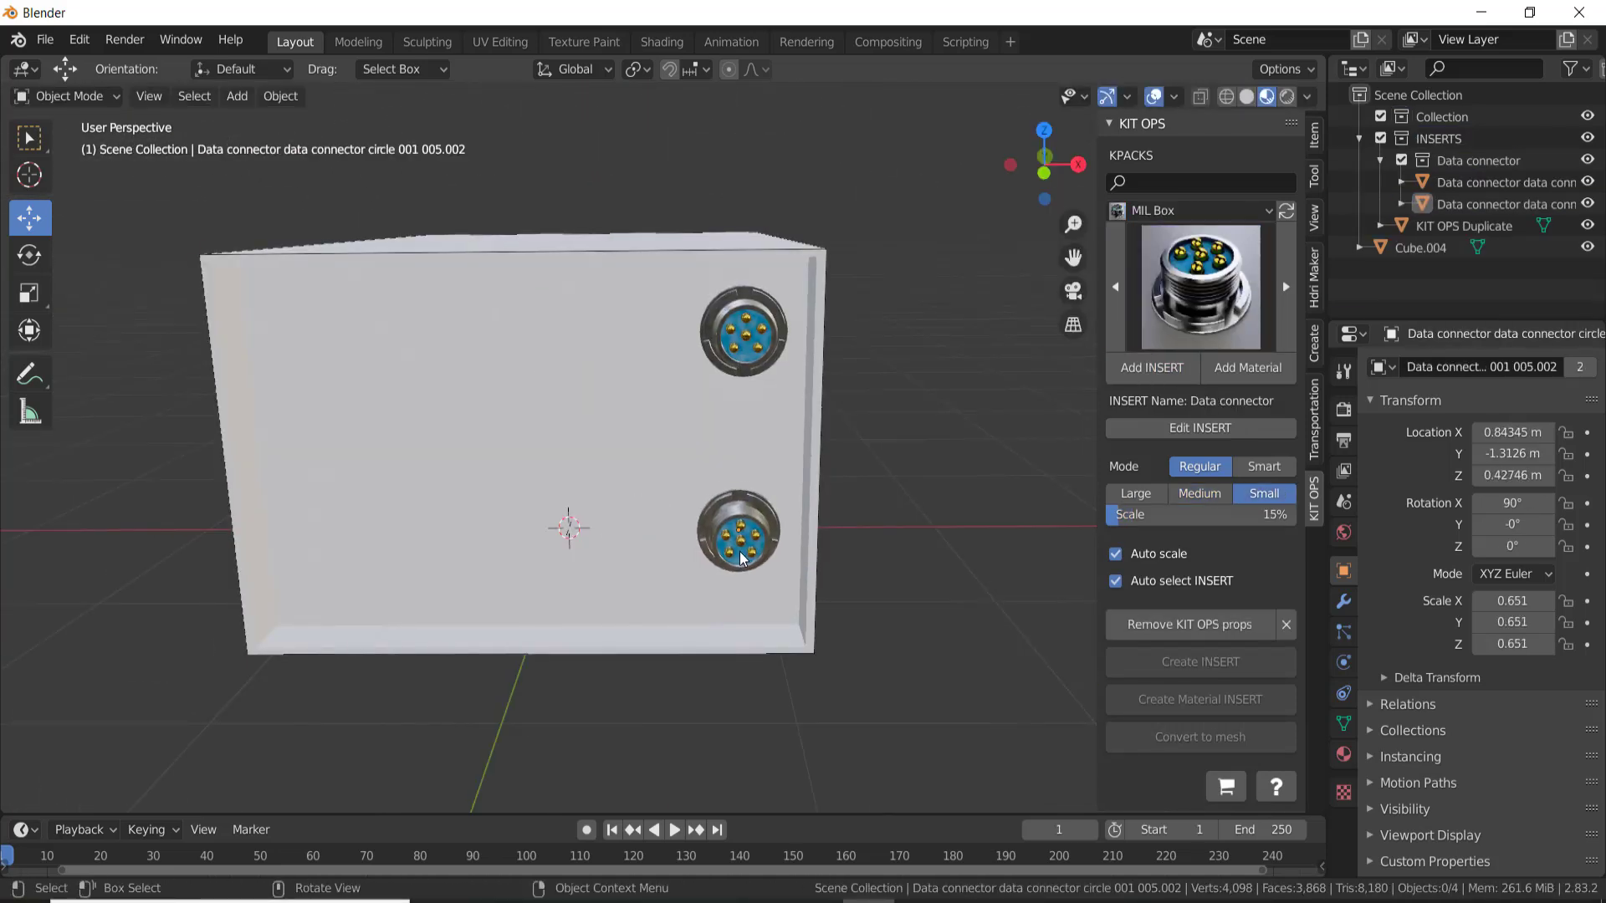
left_click(1200, 286)
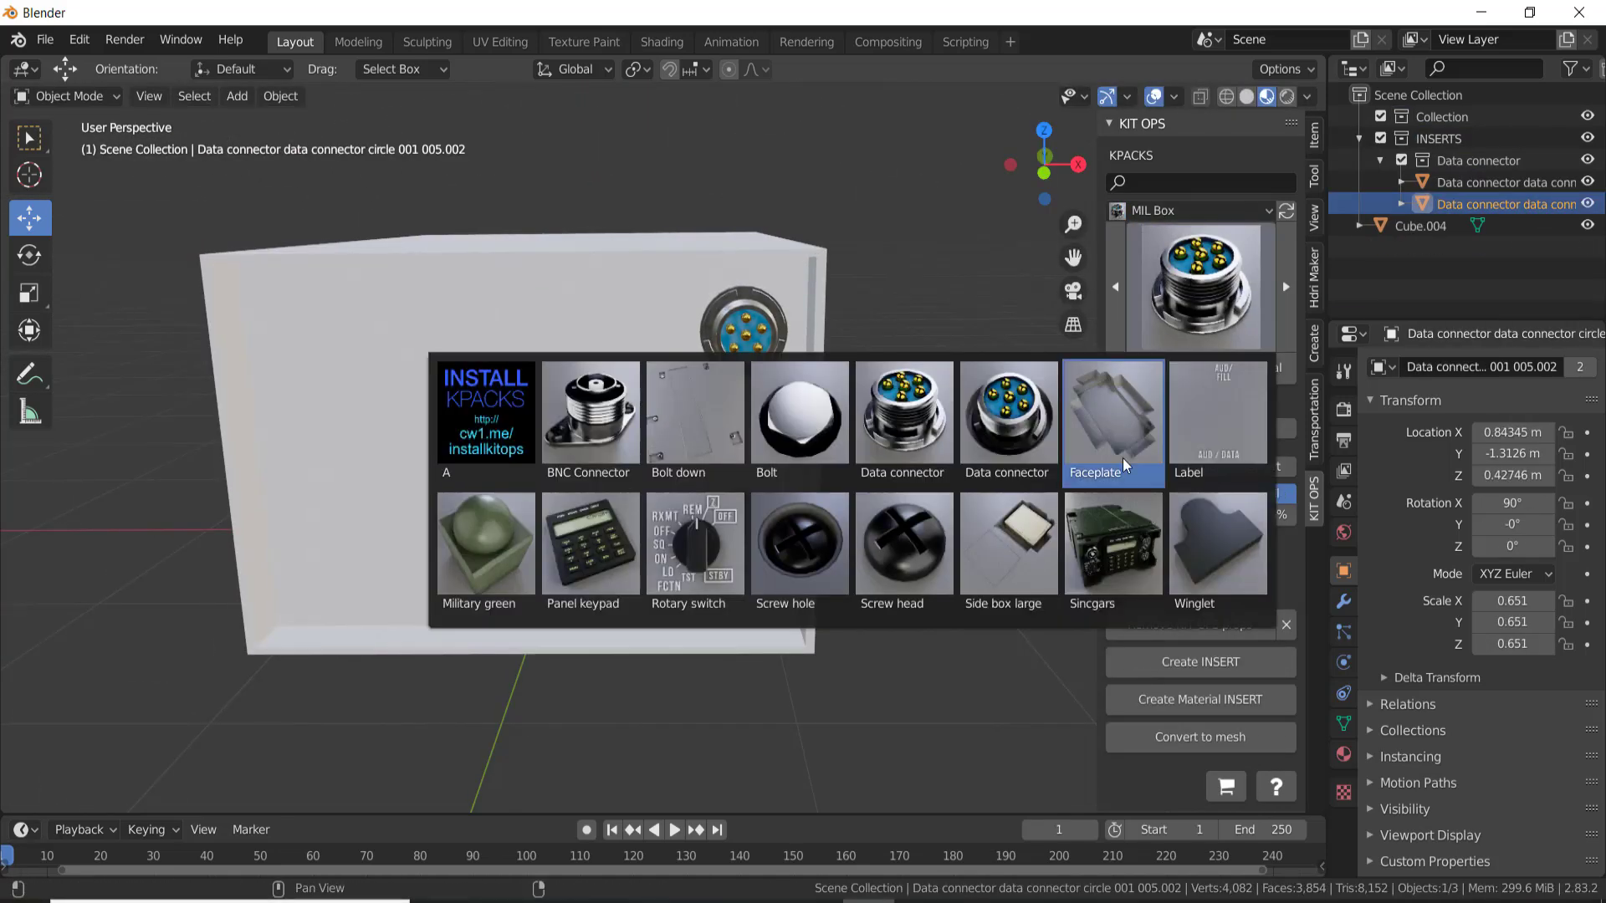
left_click(540, 396)
middle_click_drag(548, 413, 513, 283)
left_click(1152, 367)
left_click(284, 390)
middle_click_drag(283, 391, 376, 394)
Step: Add the panel keypad insert to the box front and enlarge it
left_click(1199, 316)
left_click(614, 543)
left_click(564, 501)
middle_click_drag(565, 502, 526, 465)
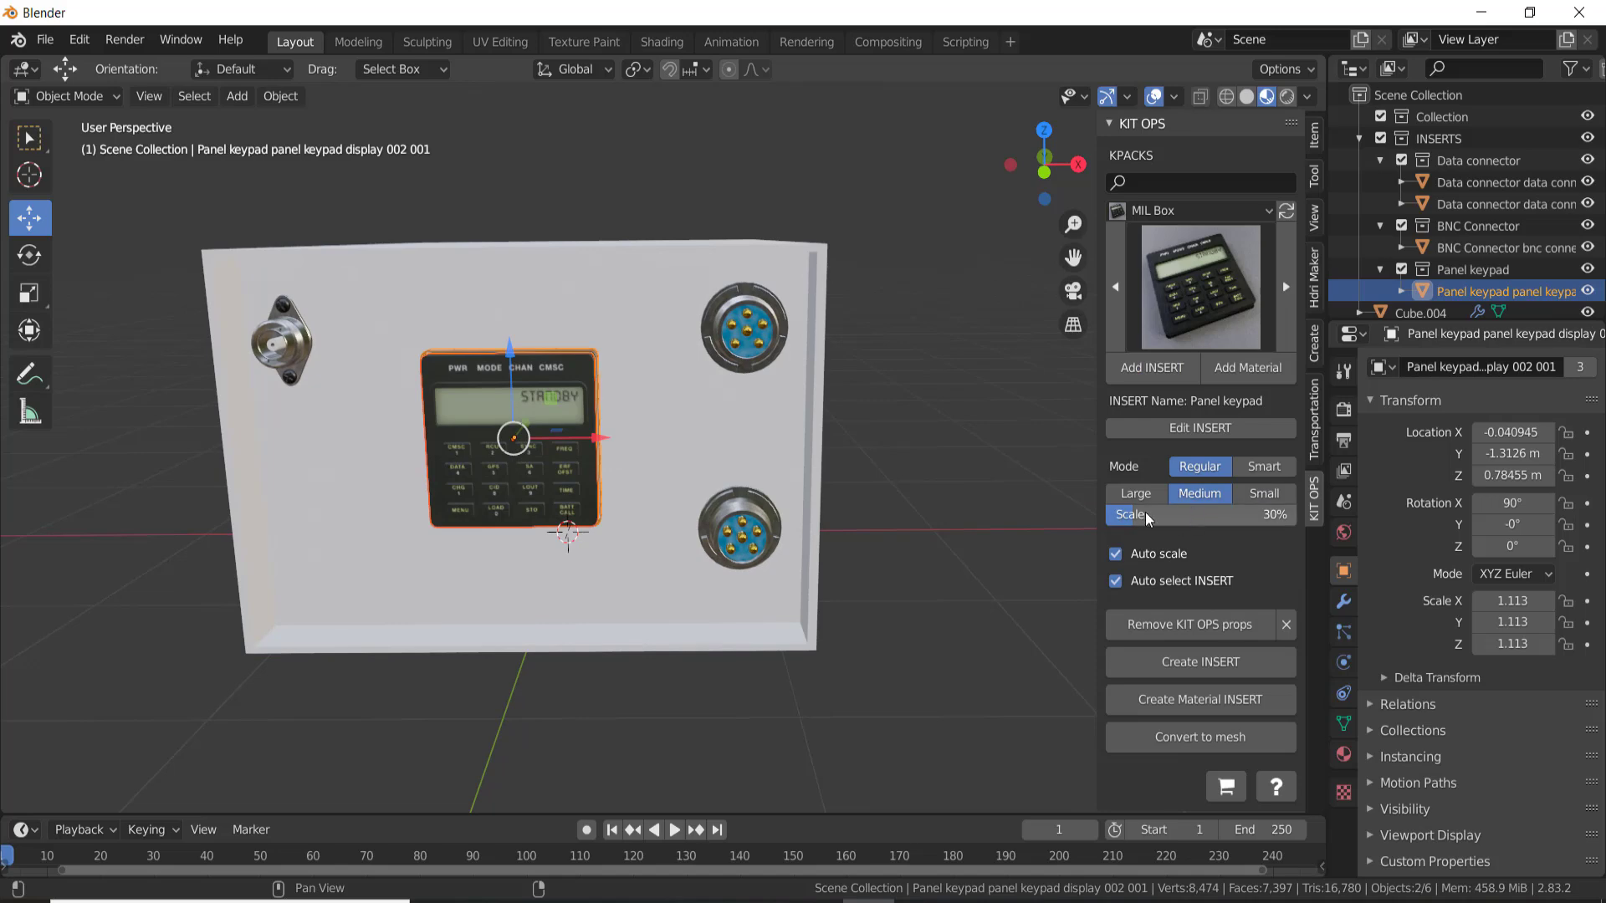
left_click_drag(1146, 512, 1201, 514)
Step: Add the rotary switch insert to the panel front
left_click(1208, 238)
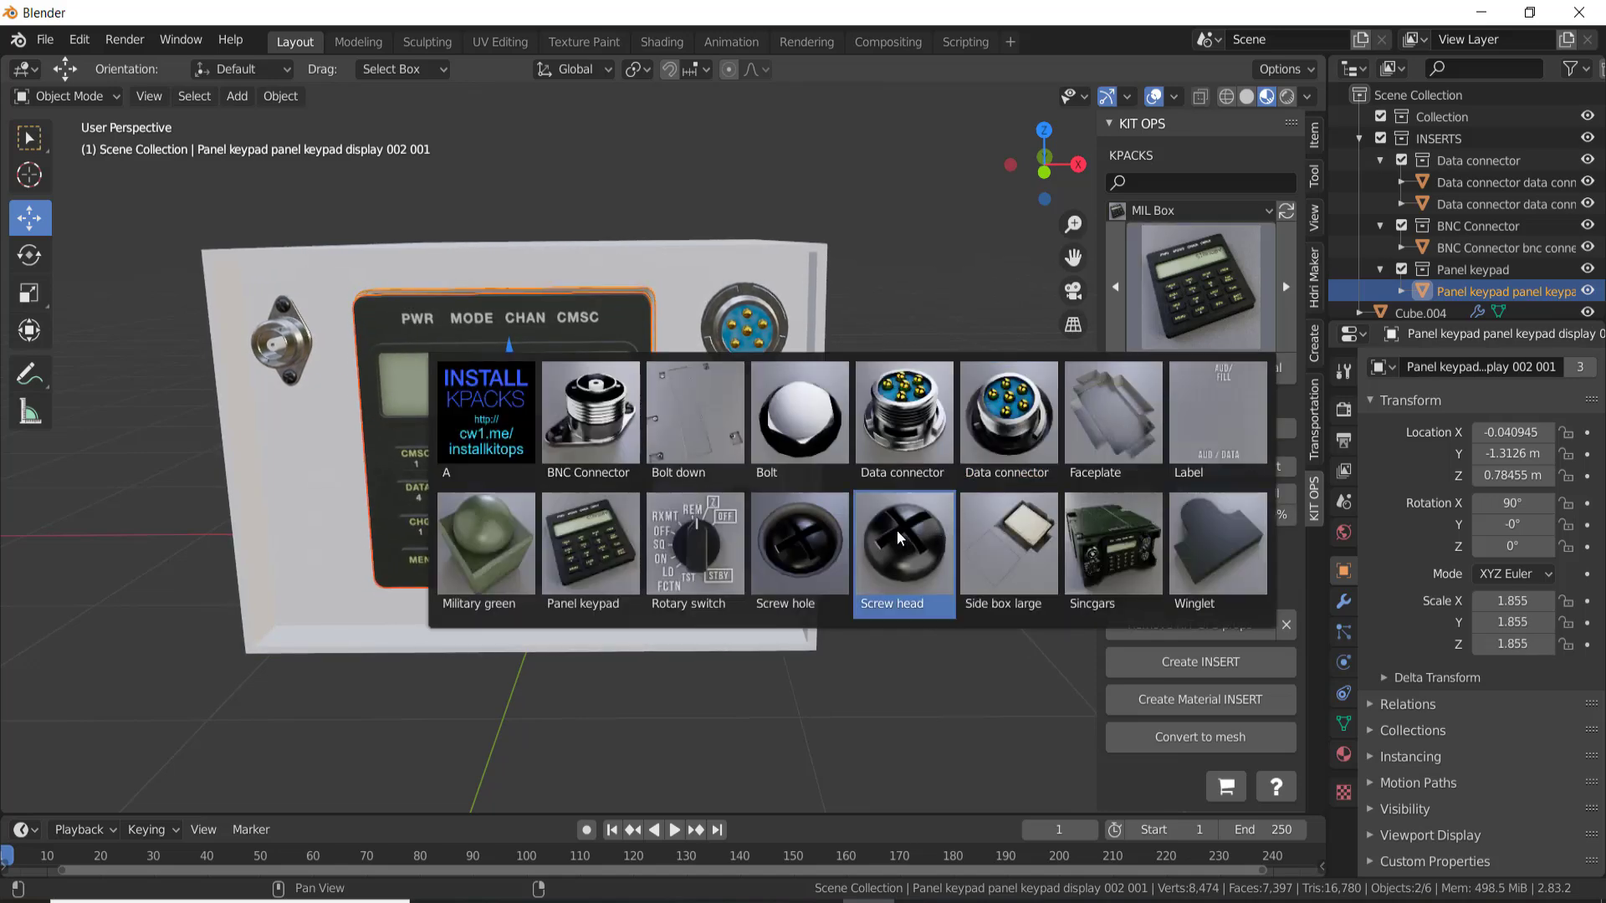
left_click(693, 543)
middle_click_drag(693, 542, 470, 431)
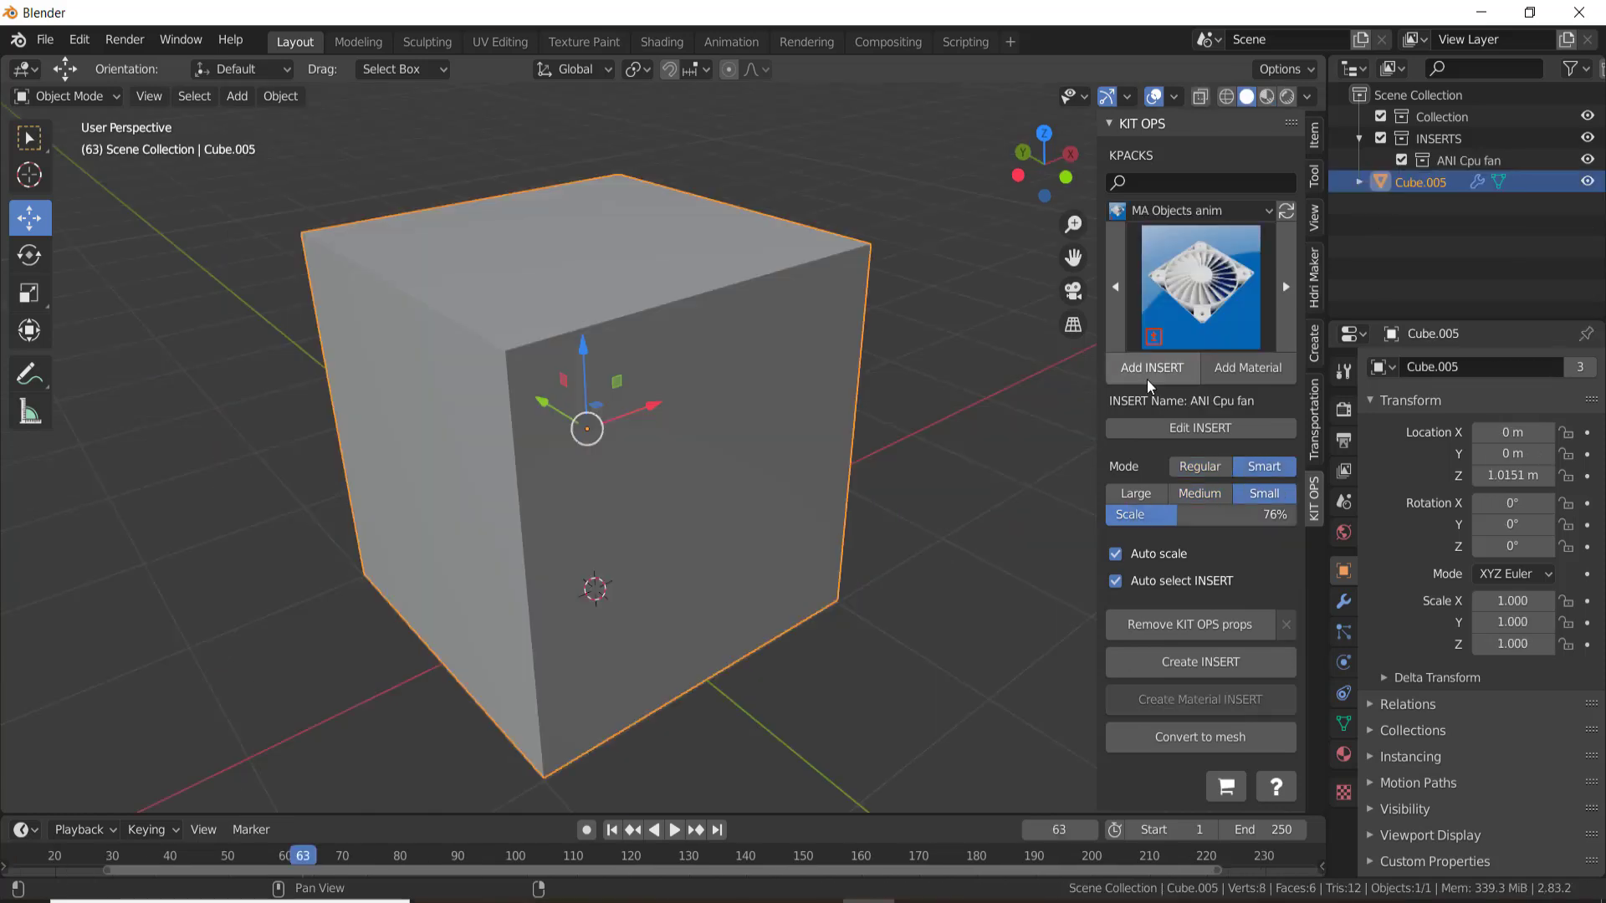
Step: Add the CPU fan insert to the cube and play its animation
left_click(1147, 373)
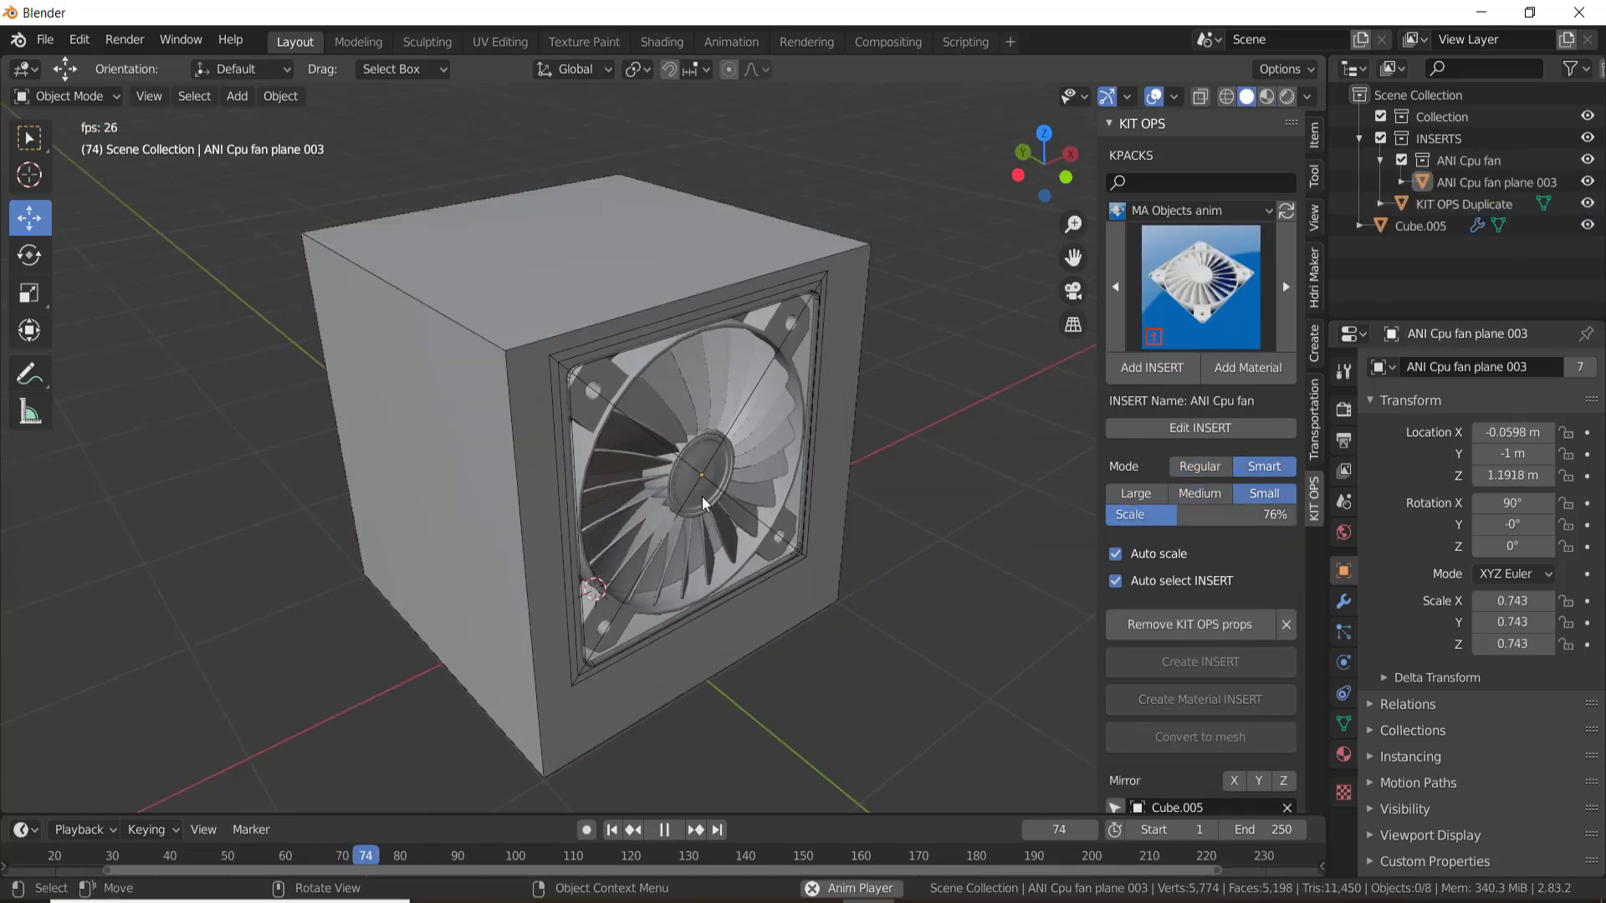
left_click(880, 675)
key("space")
mouse_move(882, 675)
middle_mouse_down()
mouse_move(744, 661)
mouse_move(742, 696)
middle_mouse_up()
Step: Place the propeller insert on the cube's right face, then stop playback
left_click(1201, 312)
left_click(1119, 449)
left_click(884, 450)
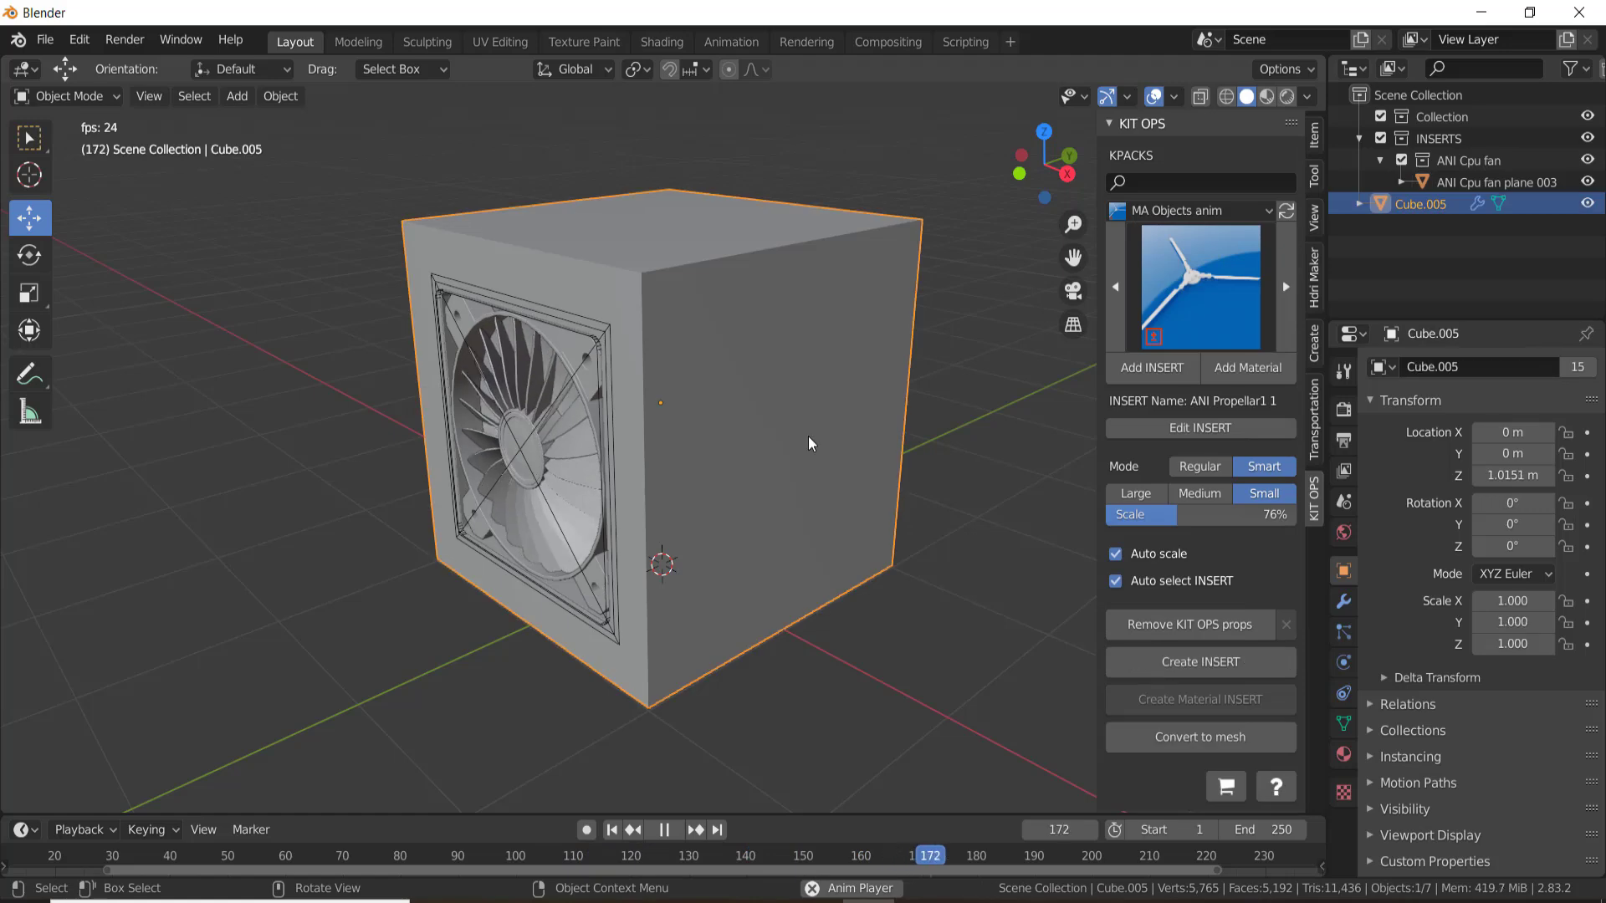
left_click(1134, 377)
left_click(778, 440)
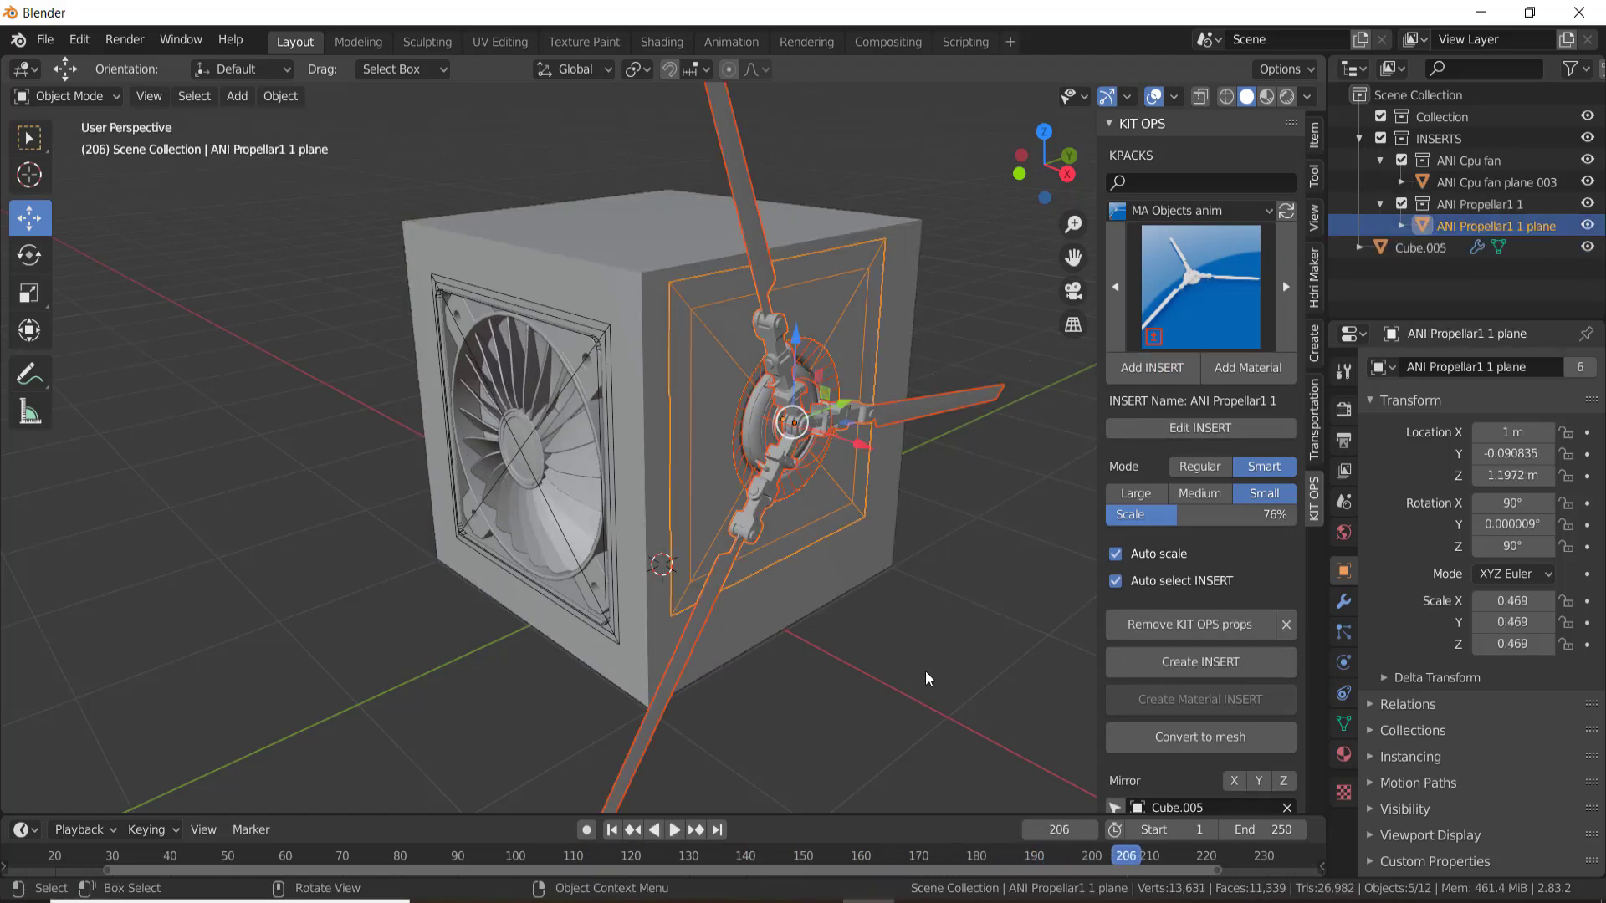
mouse_move(883, 614)
middle_mouse_down()
mouse_move(930, 533)
mouse_move(787, 531)
mouse_move(820, 535)
middle_mouse_up()
key("space")
Step: Place the drive gear insert on the cube's right face
left_click(832, 435)
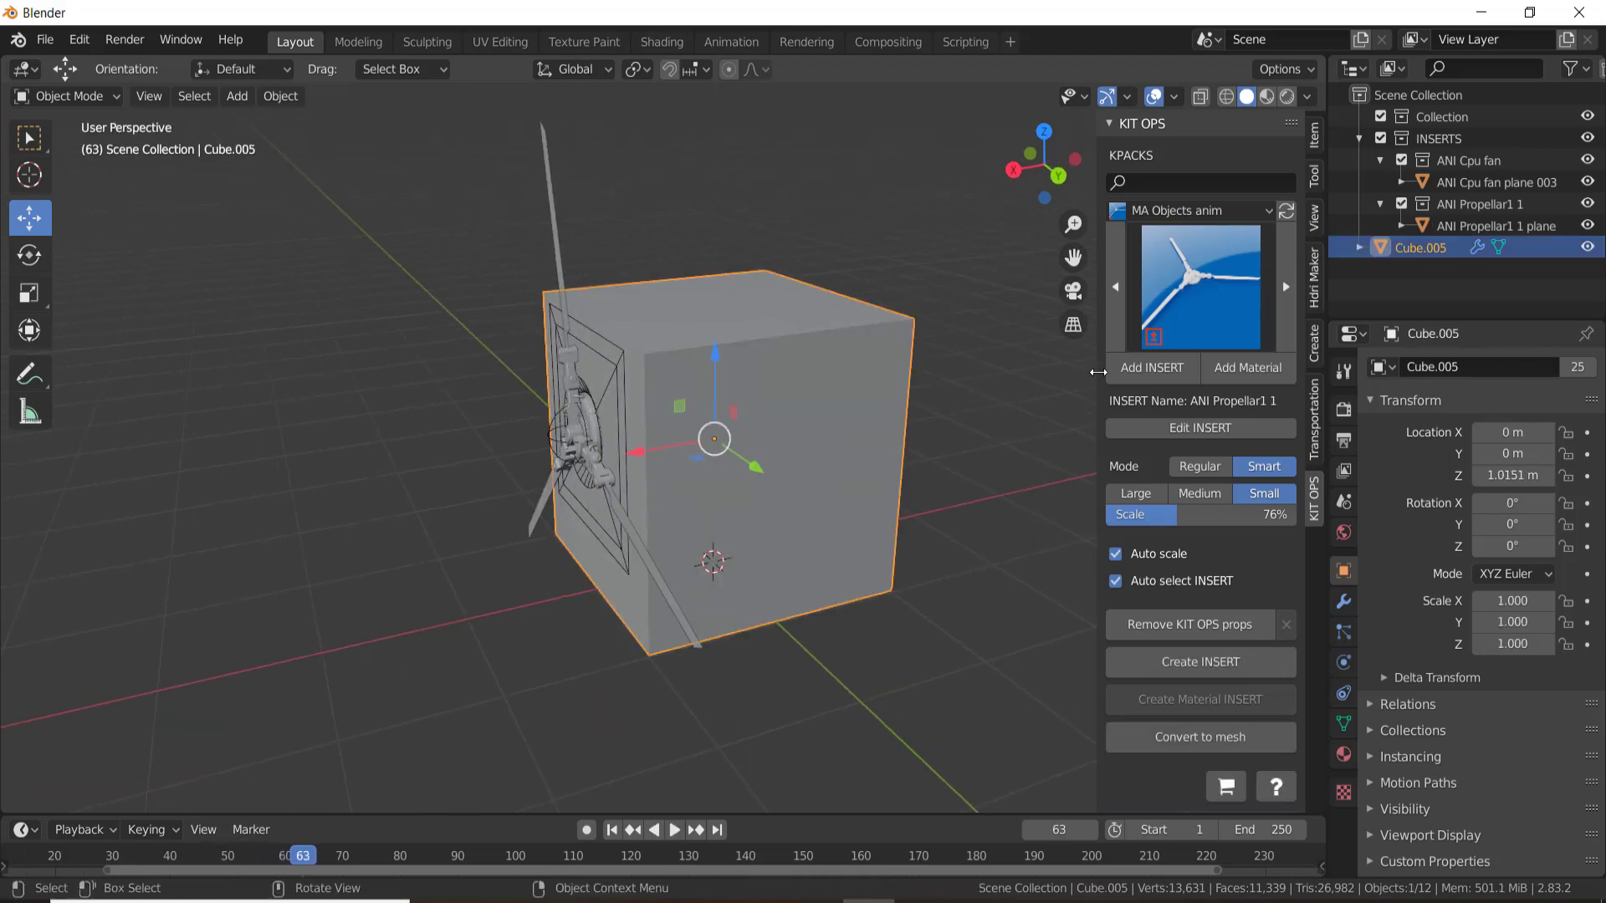
left_click(1148, 340)
left_click(590, 420)
left_click(1136, 367)
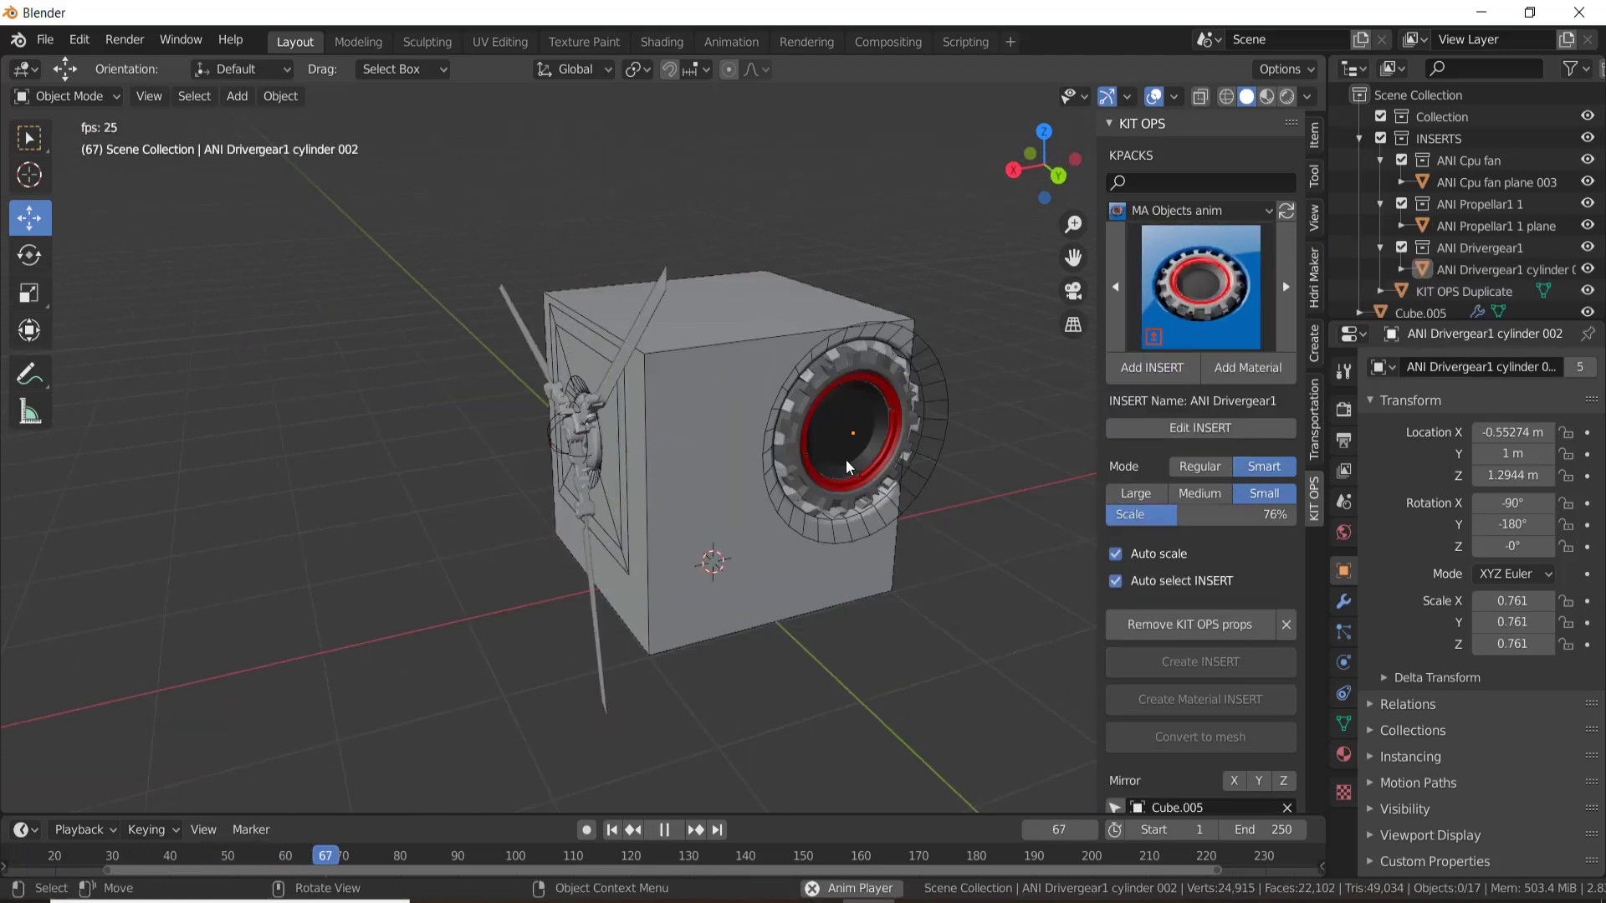
left_click(882, 694)
scroll(915, 660, "up", 2)
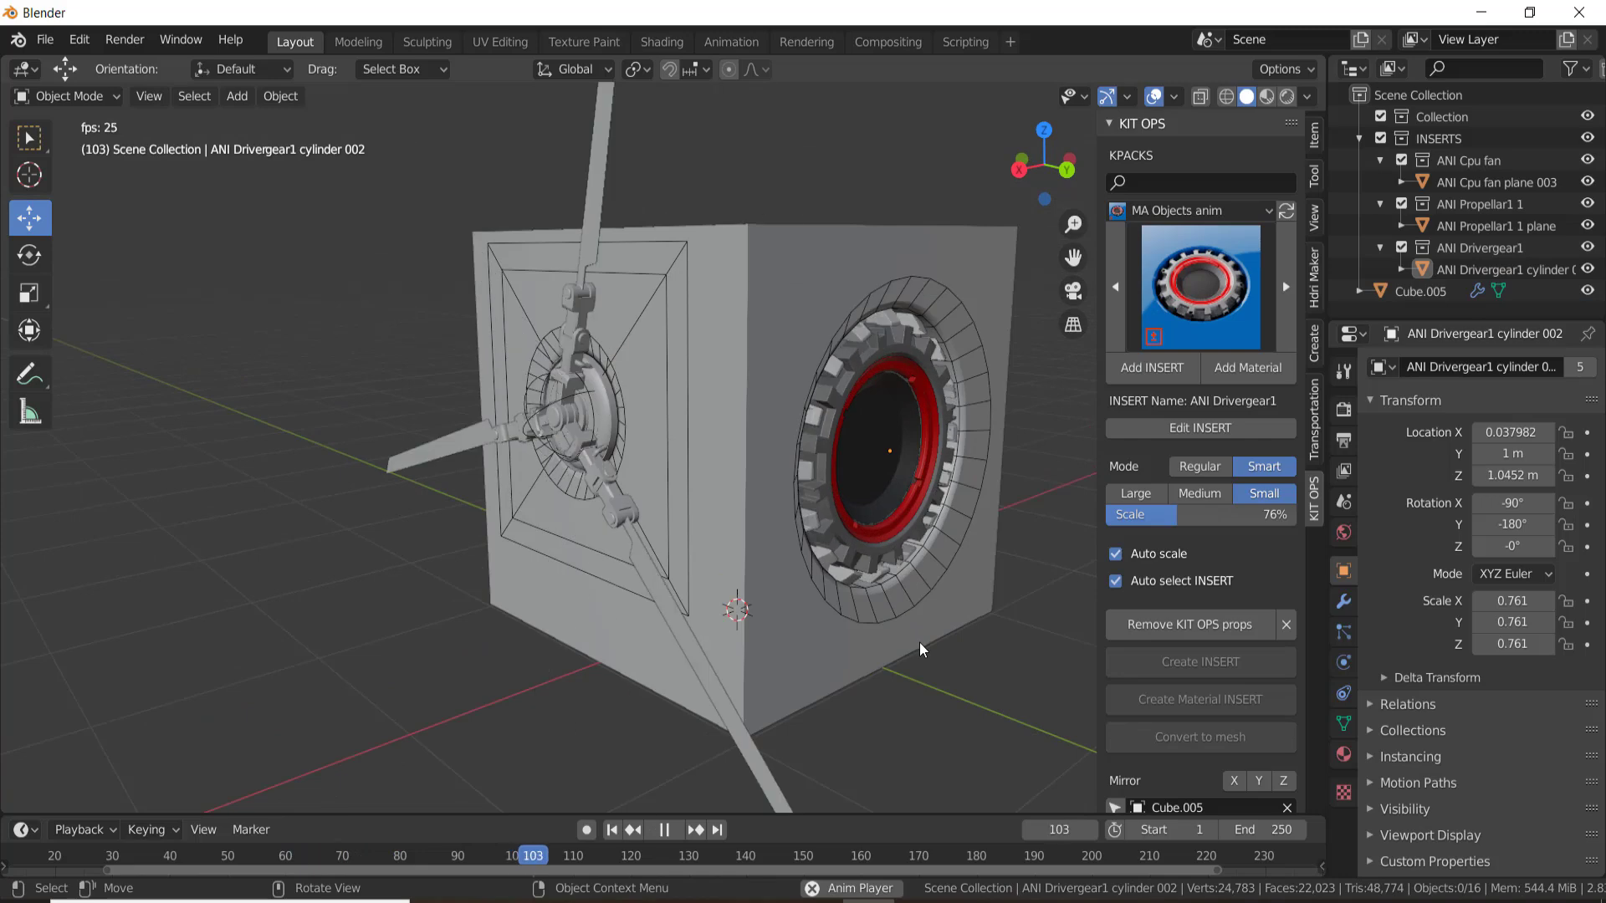
scroll(925, 641, "up", 1)
scroll(914, 653, "up", 1)
Step: Stop playback and select the drive gear insert and the model's label part
key("Escape")
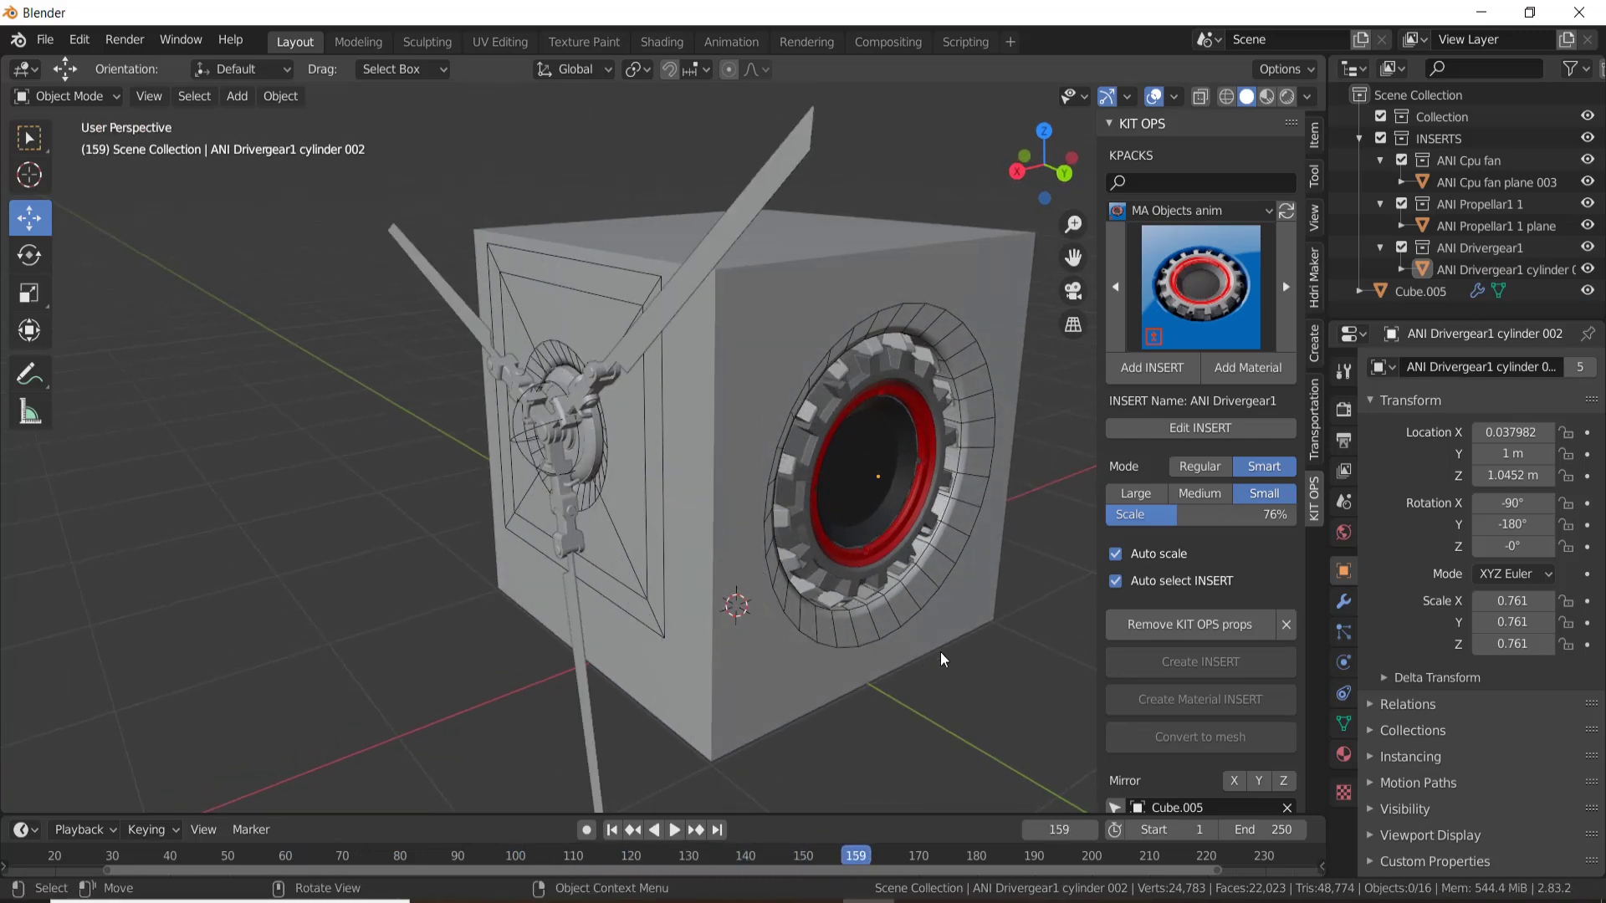
left_click(954, 634)
scroll(948, 631, "down", 2)
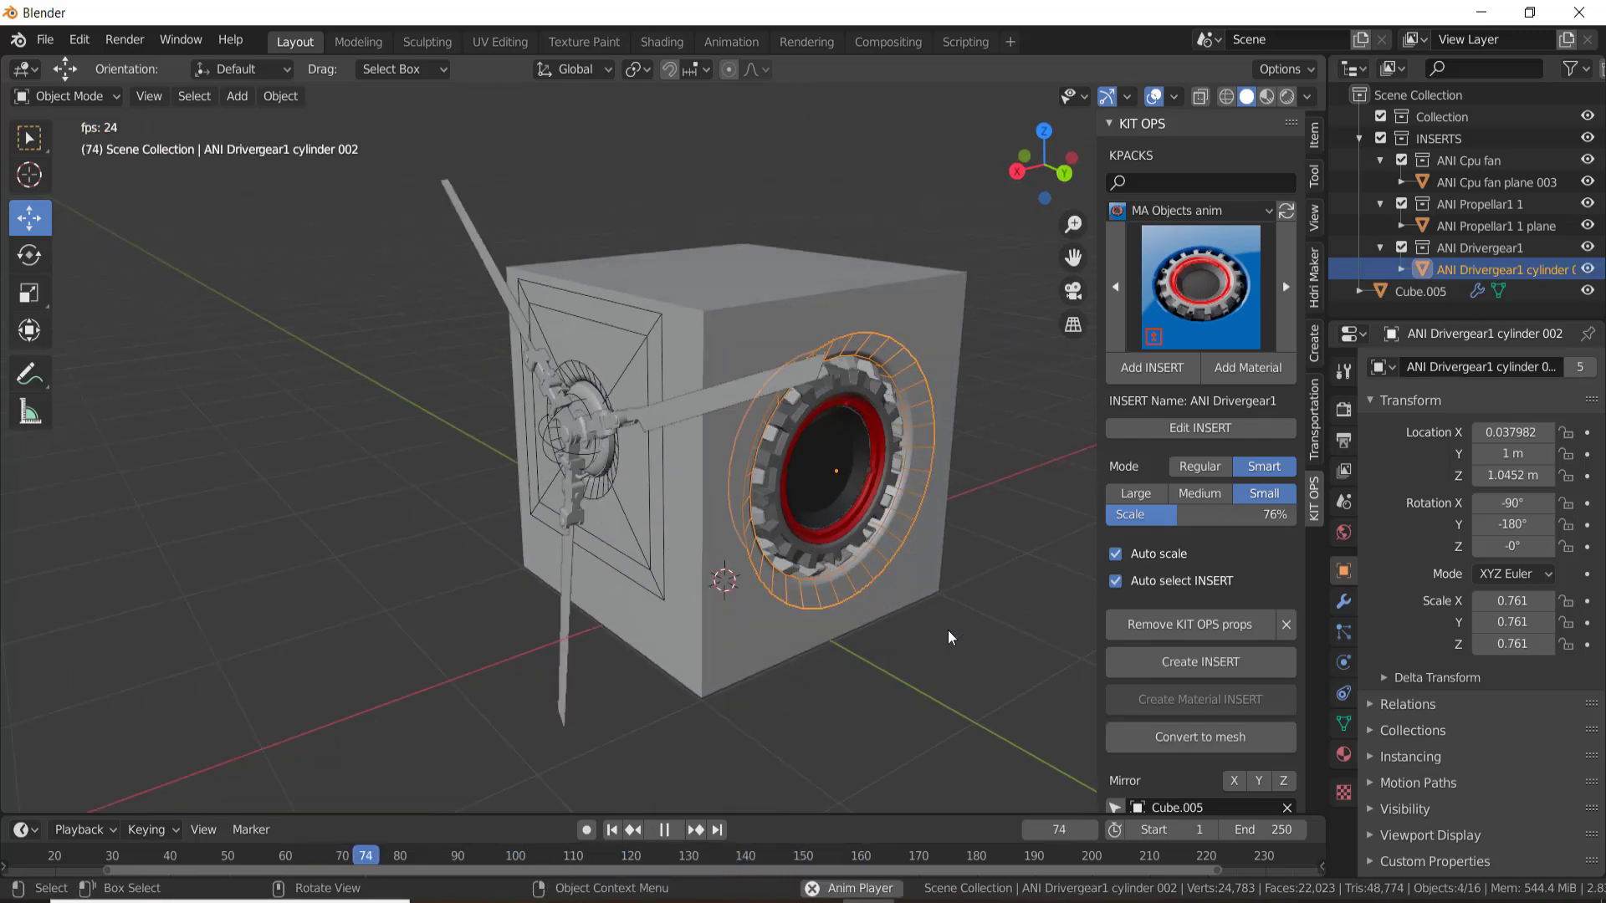
scroll(819, 558, "down", 2)
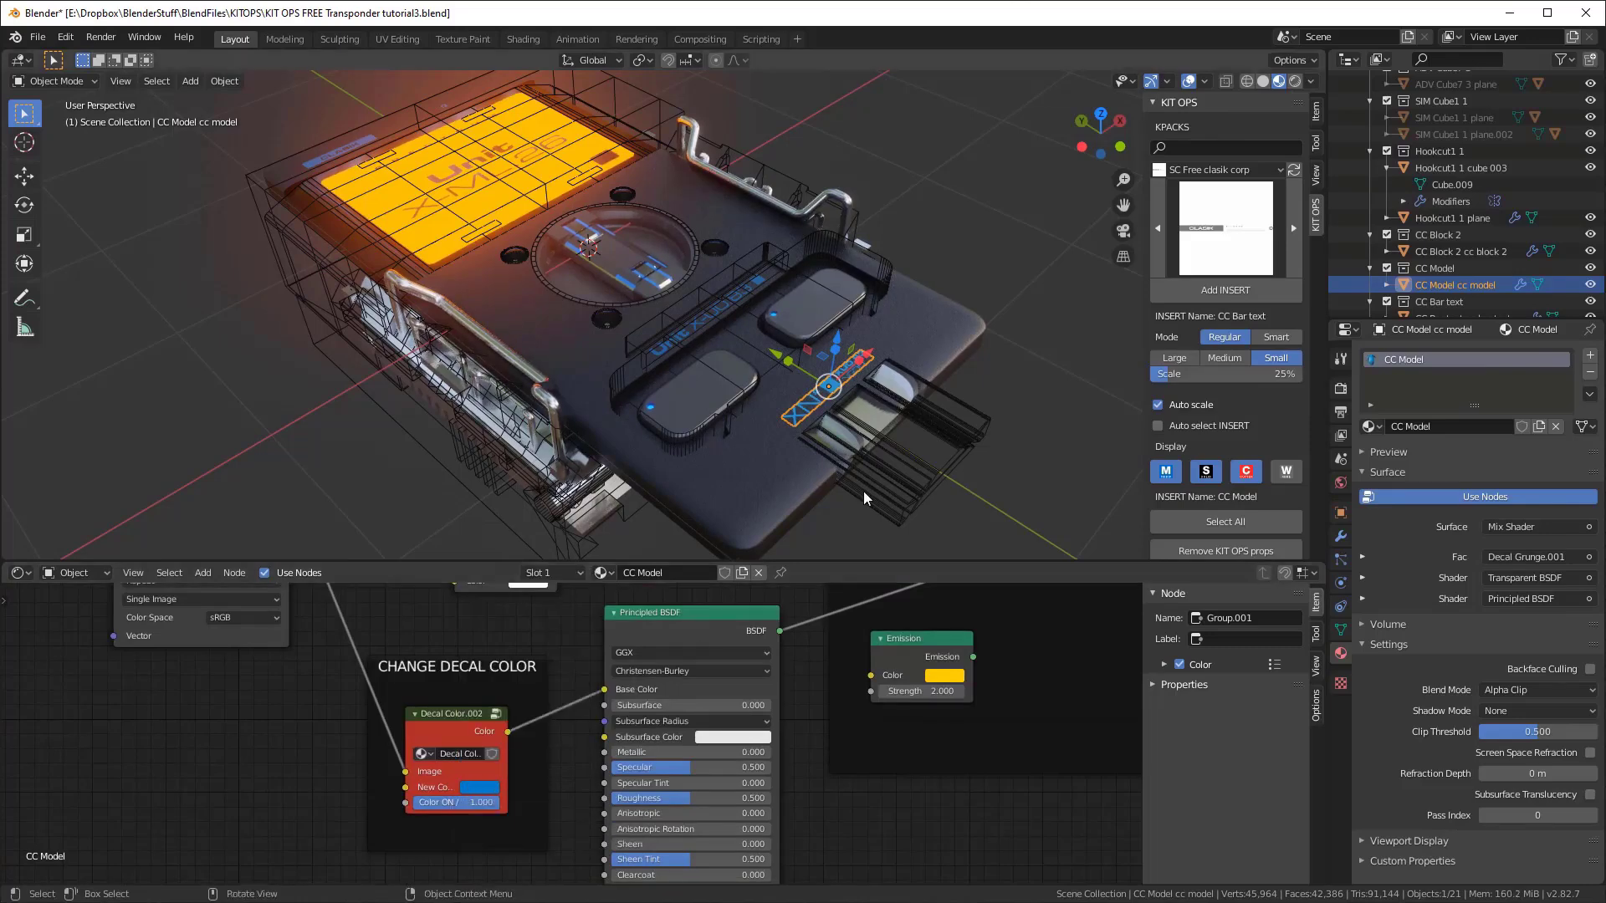
left_click(709, 302)
scroll(723, 376, "up", 4)
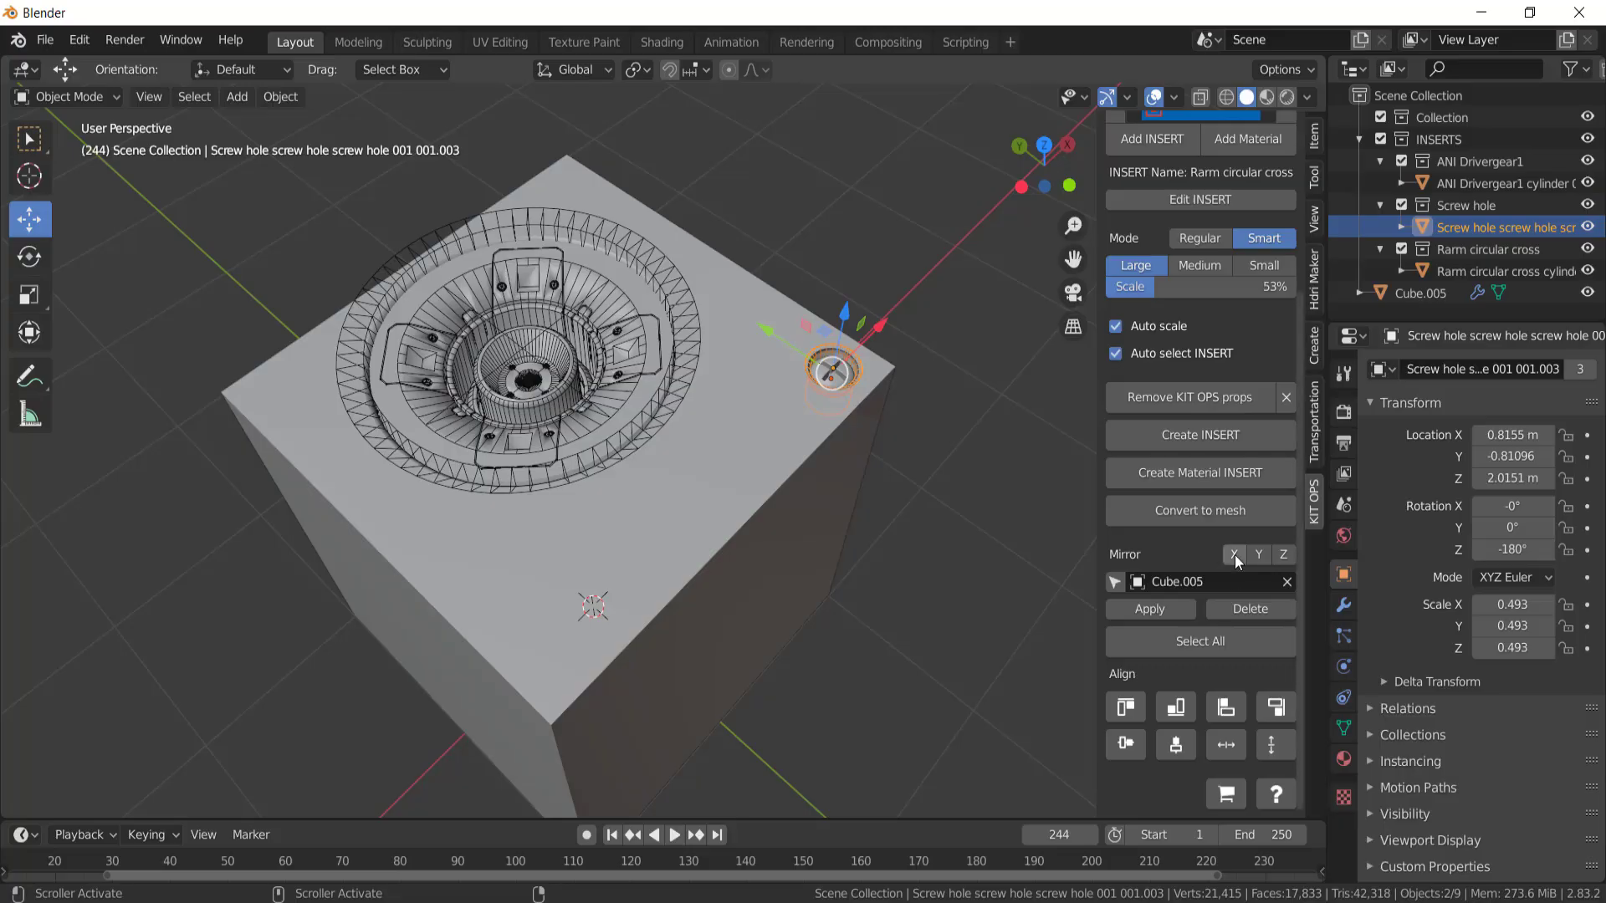
Step: Cycle the Rarm circular cross cutter through Small, Medium and Large, then set Scale to 53%
left_click(1235, 556)
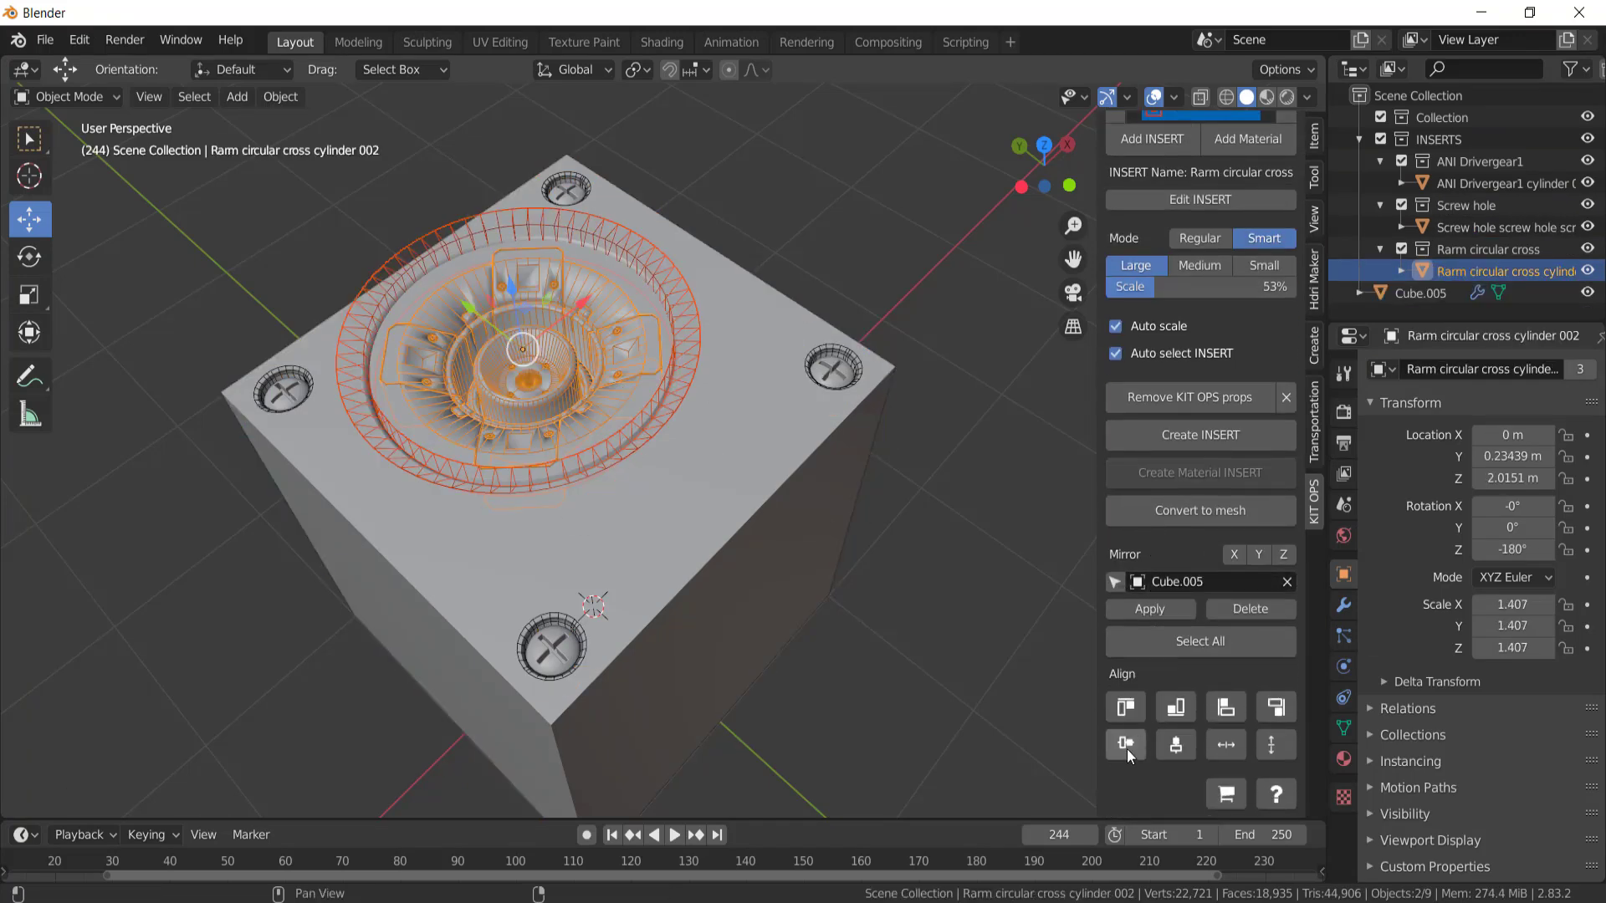
left_click(1127, 750)
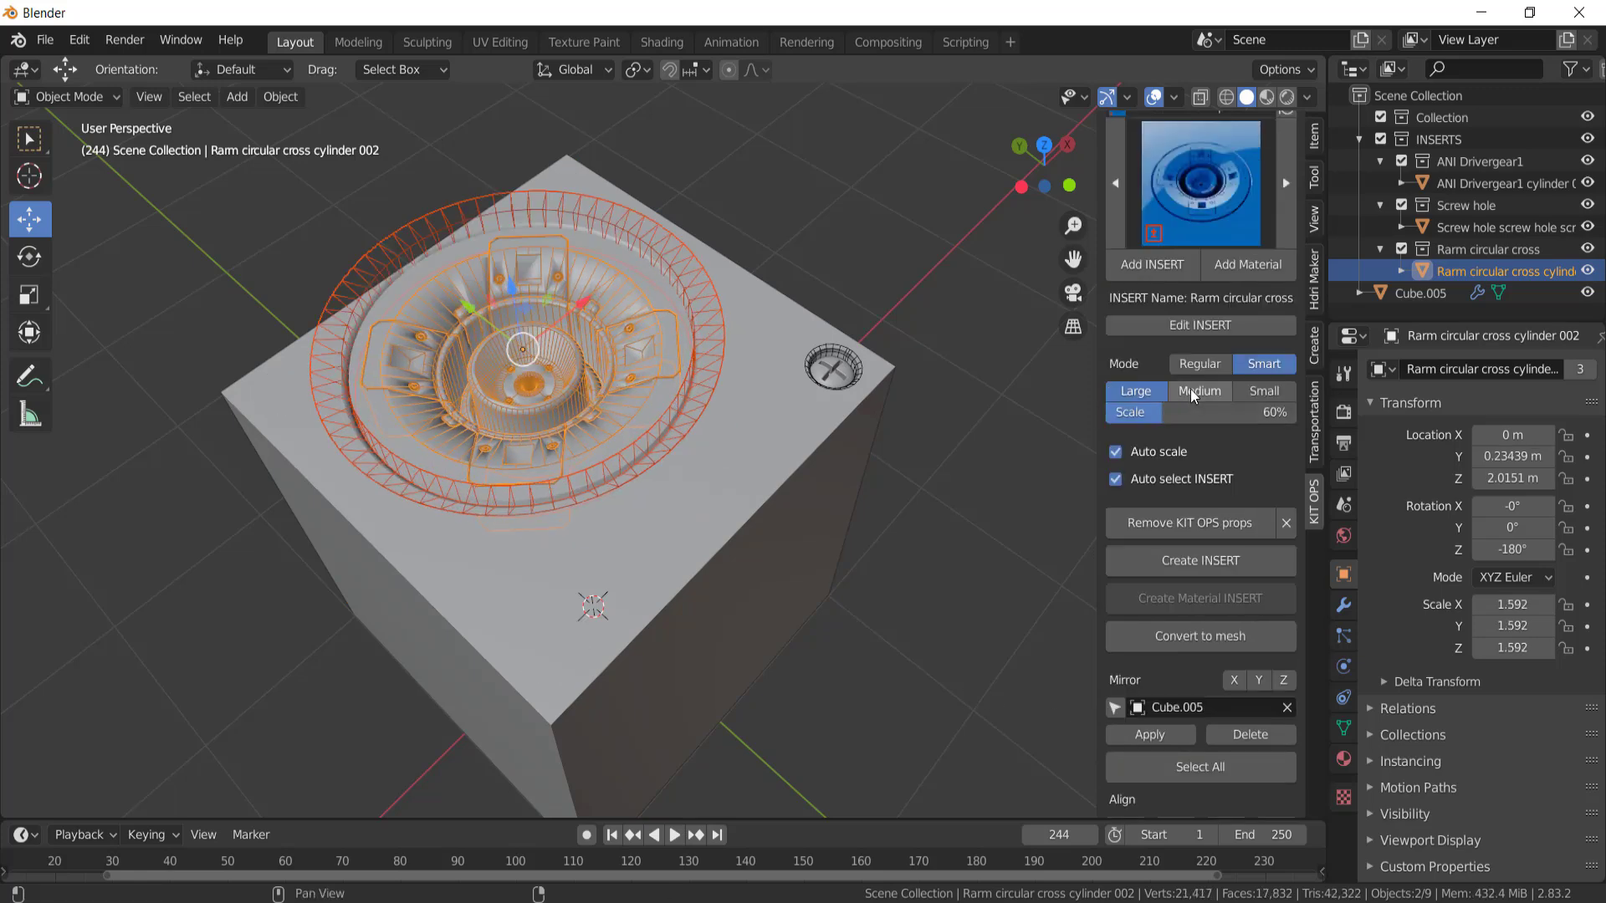
left_click(1200, 390)
left_click(1264, 390)
left_click(1209, 396)
left_click(1129, 395)
left_click_drag(1180, 411, 1154, 411)
scroll(1180, 538, "down", 1)
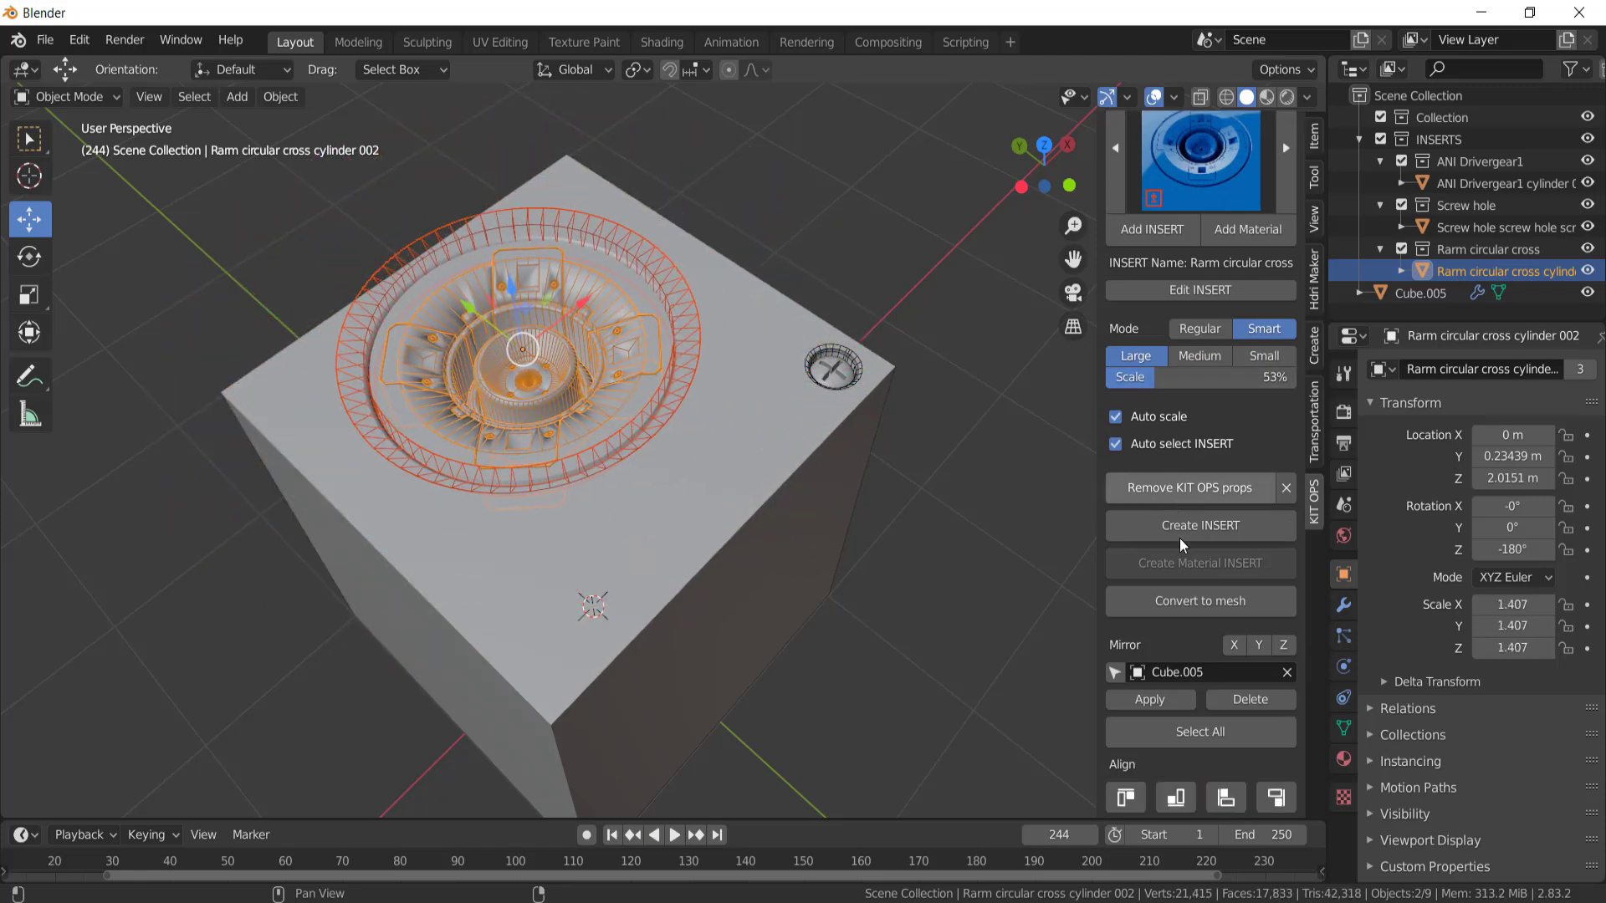
scroll(1180, 538, "down", 2)
key("alt+a")
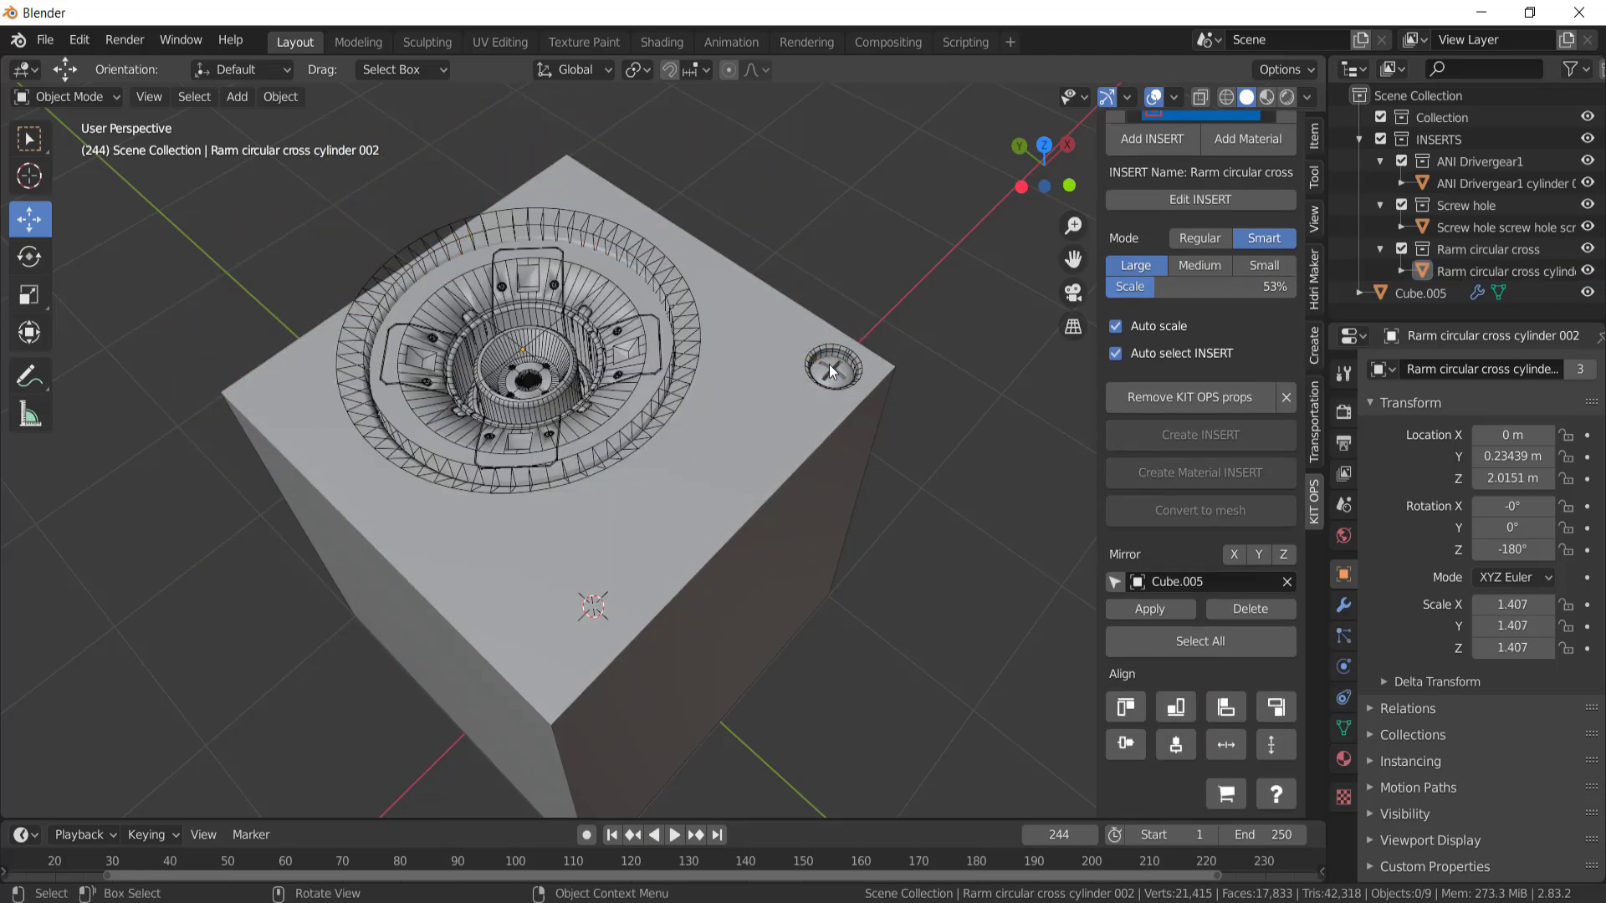